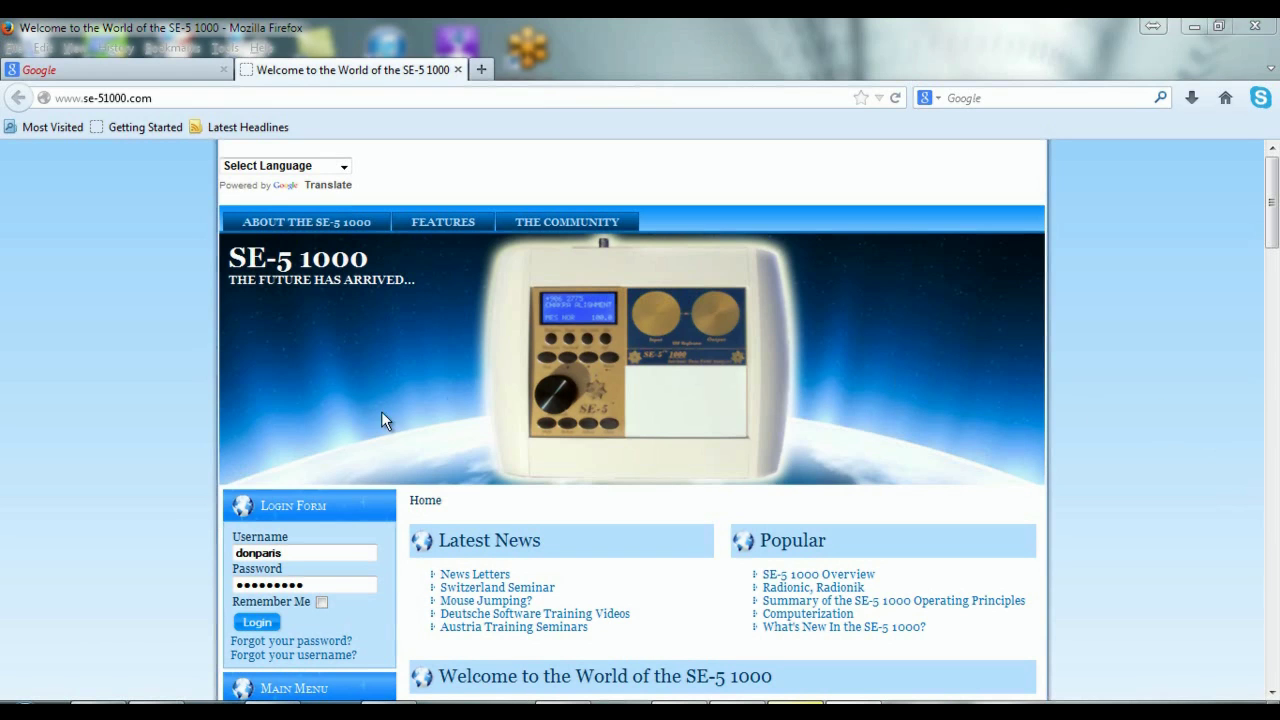
Log in to the SE-5 1000 website with the prefilled credentials and open the English SE-5 1000 Software Update article.
click(241, 633)
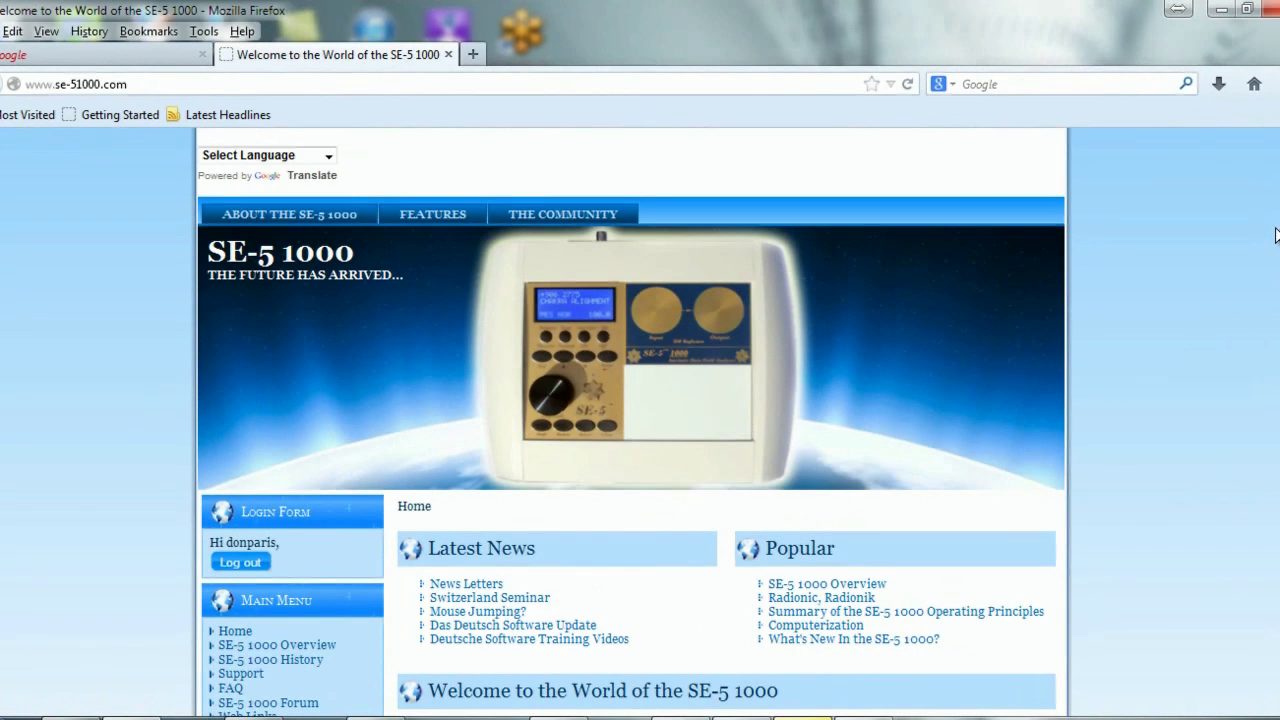
scroll(631, 420, down, 3)
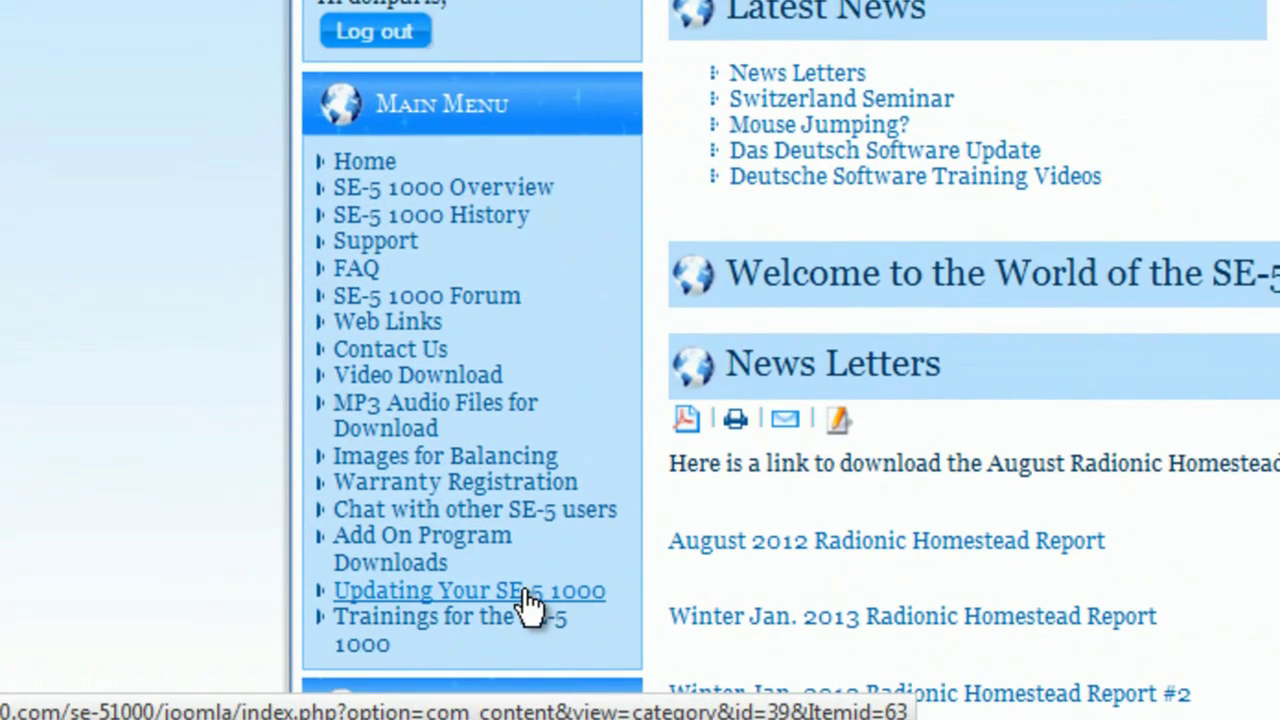
click(530, 605)
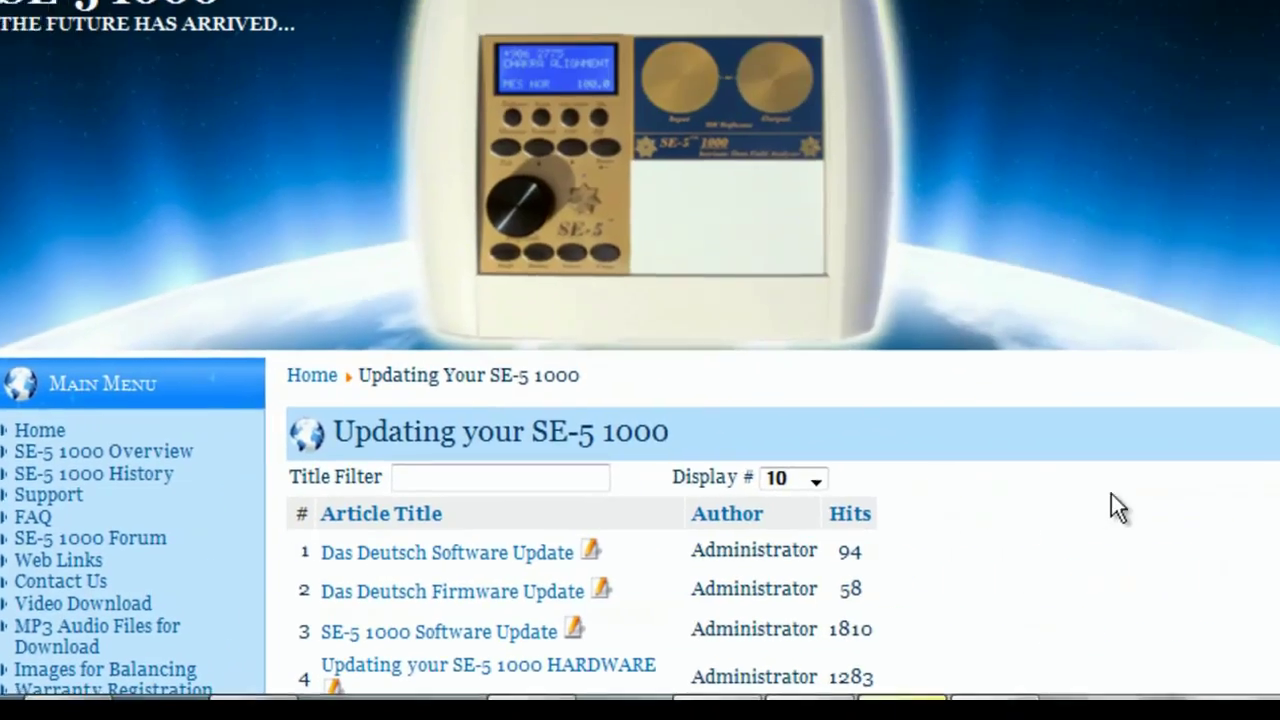
scroll(613, 348, down, 3)
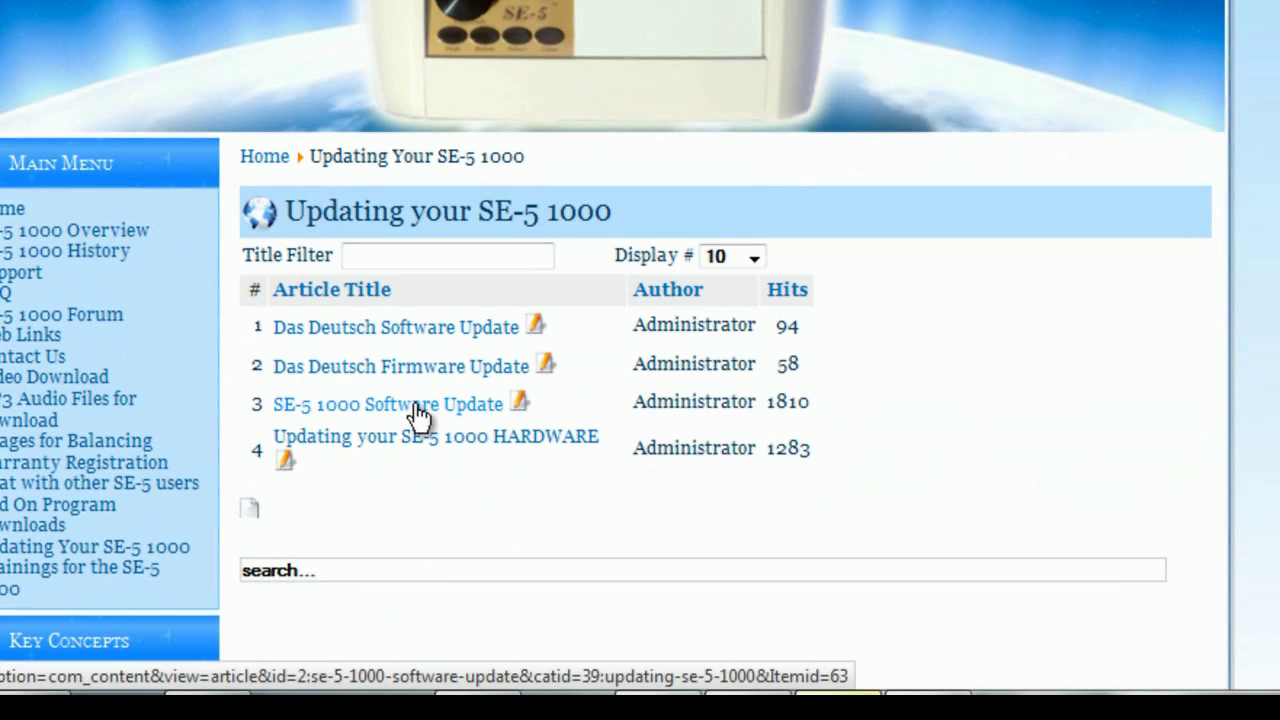
click(415, 405)
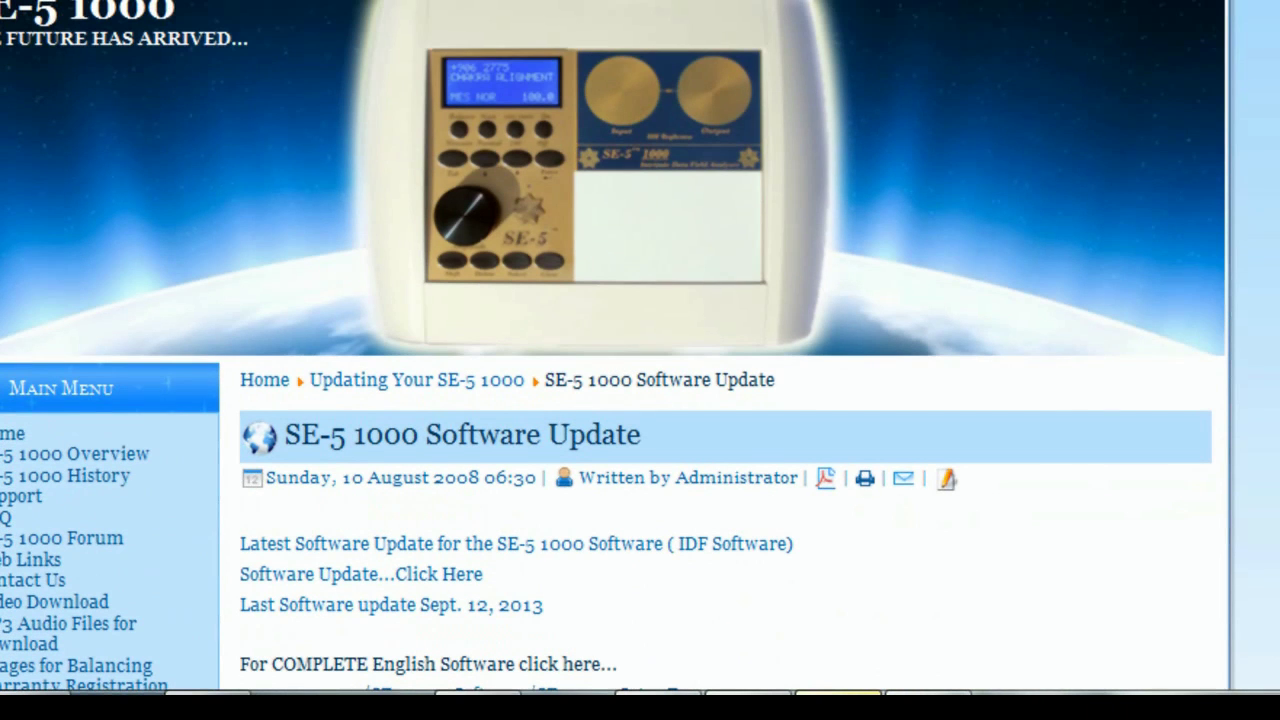
Download the latest software update, Update09-12-13.rar.exe, and show the browser's downloads list.
scroll(613, 347, down, 5)
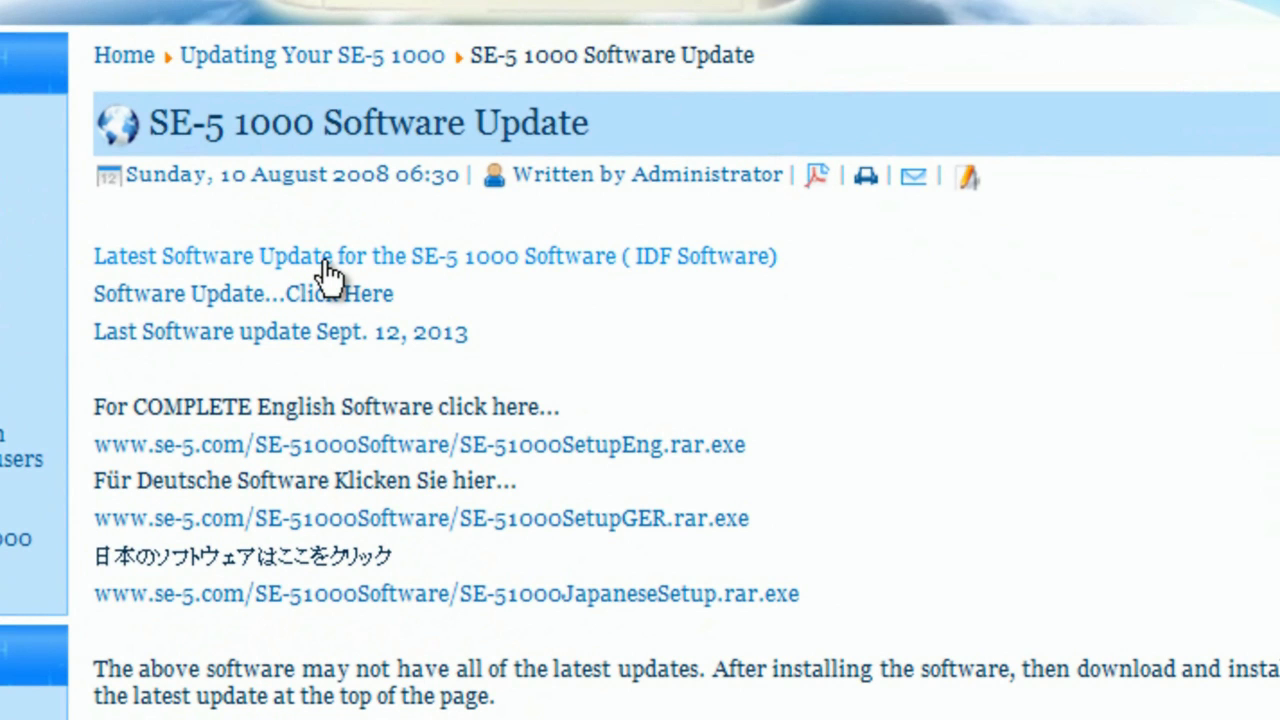
click(327, 262)
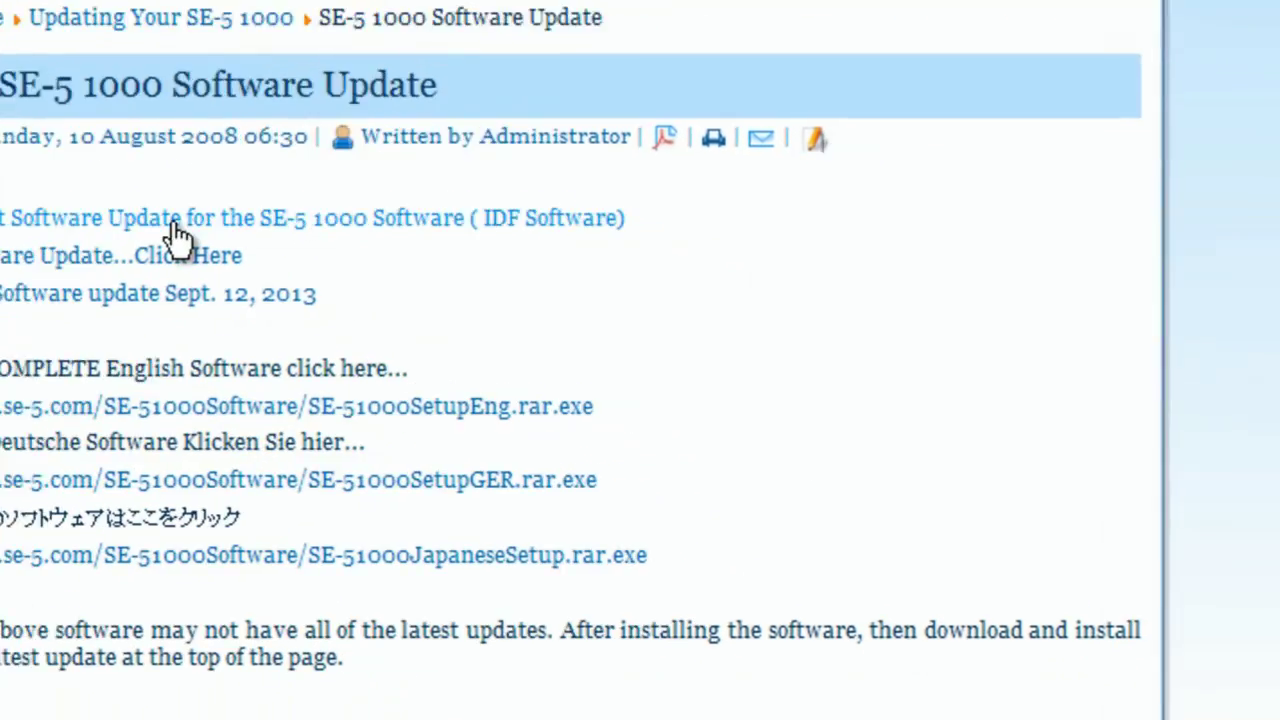
drag(815, 98, 419, 27)
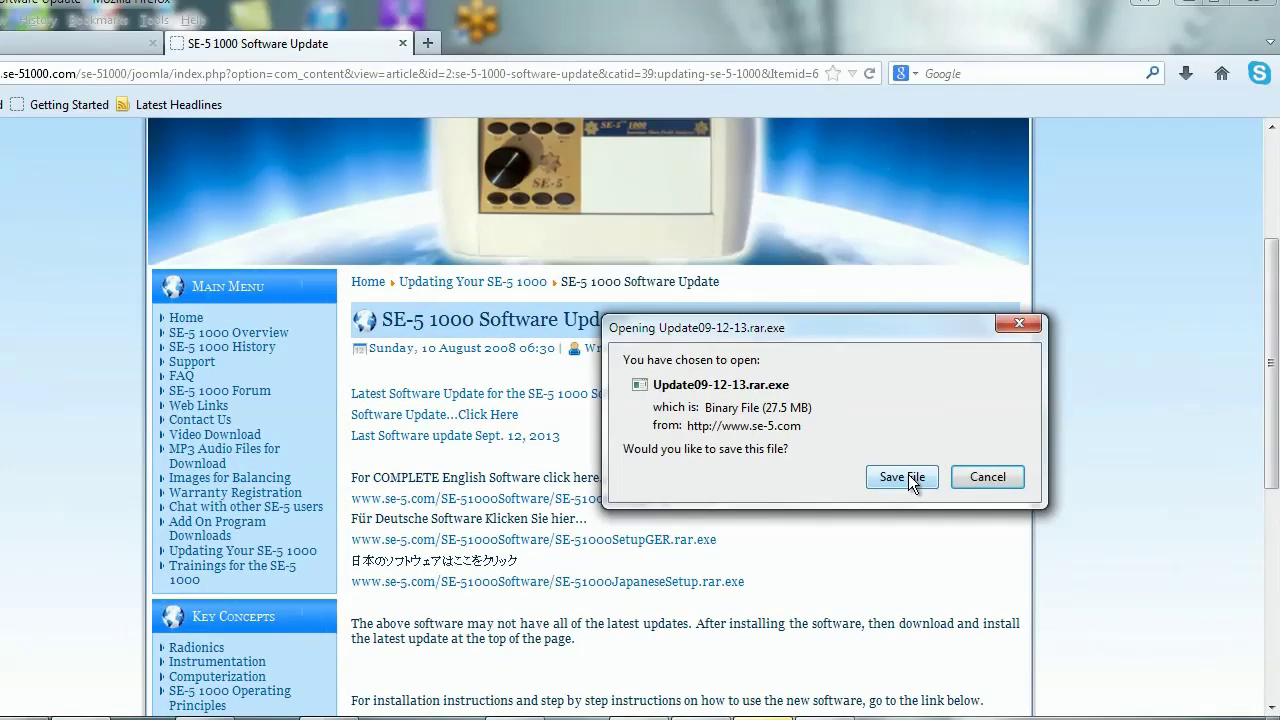
click(629, 301)
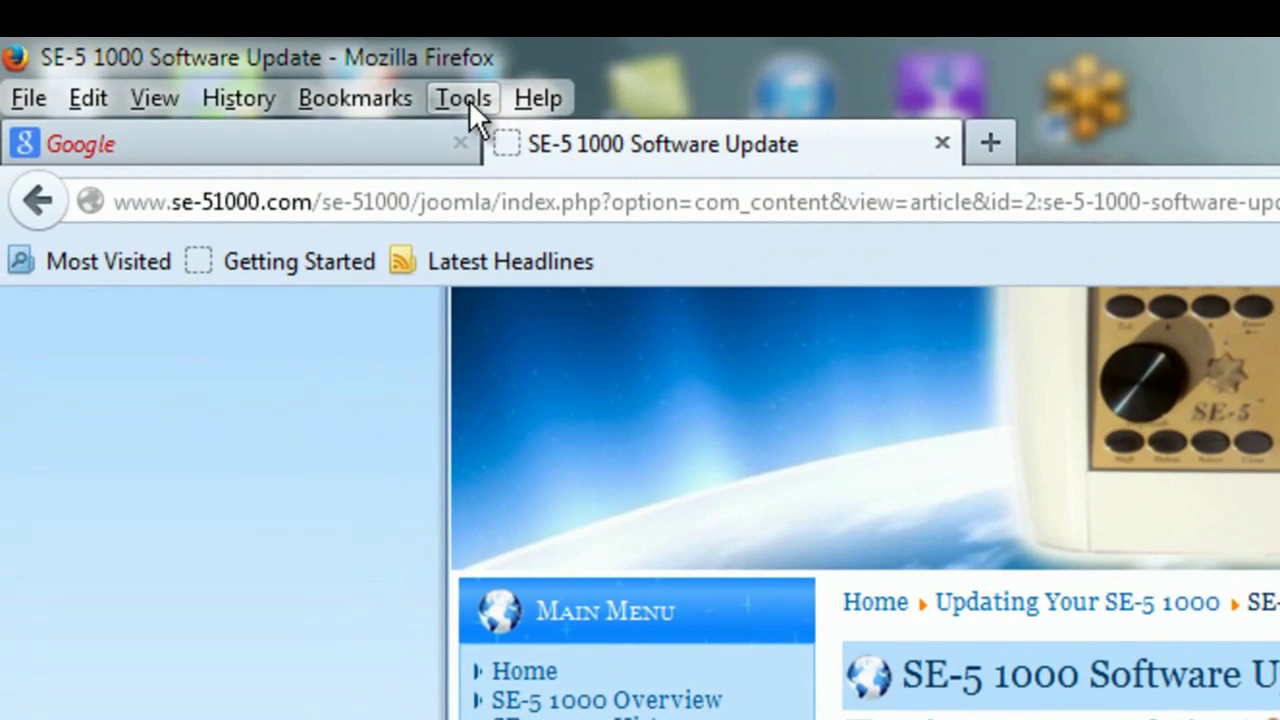
click(469, 100)
click(509, 144)
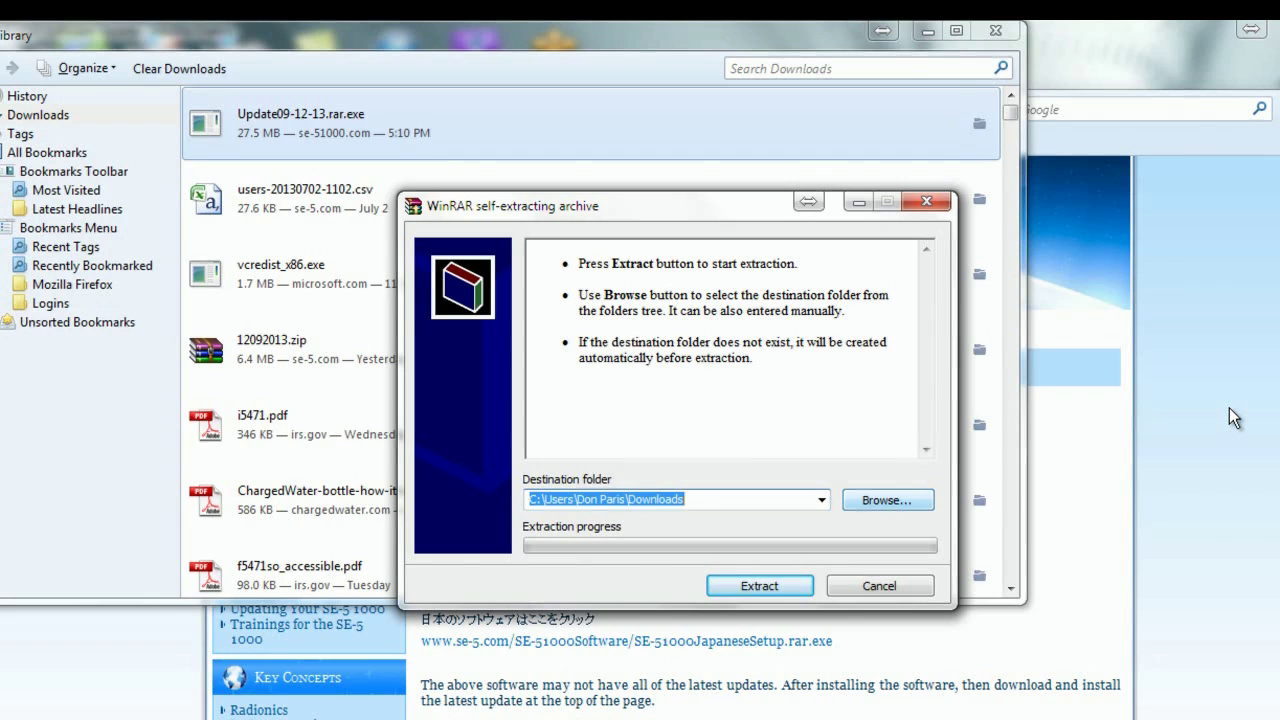
Extract the update archive into the Documents\Phase9\SE-51000Eng folder, replacing the existing files.
key(Tab)
key(Return)
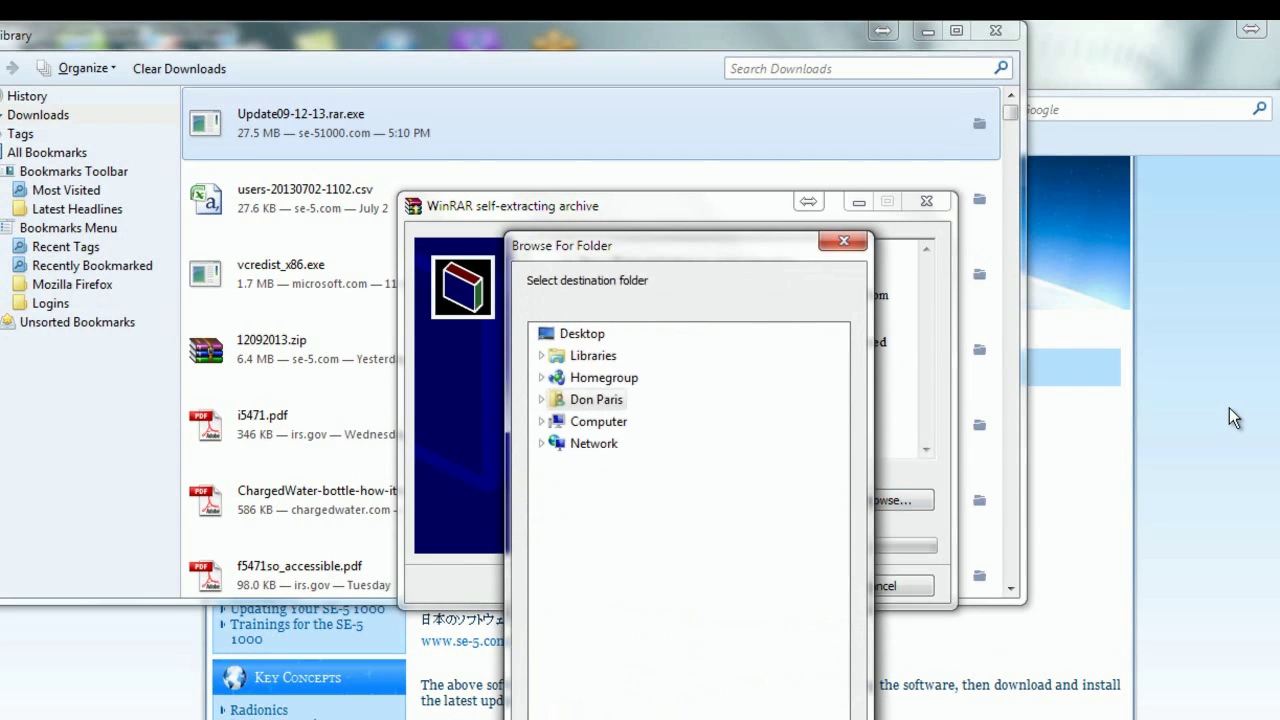
key(Tab)
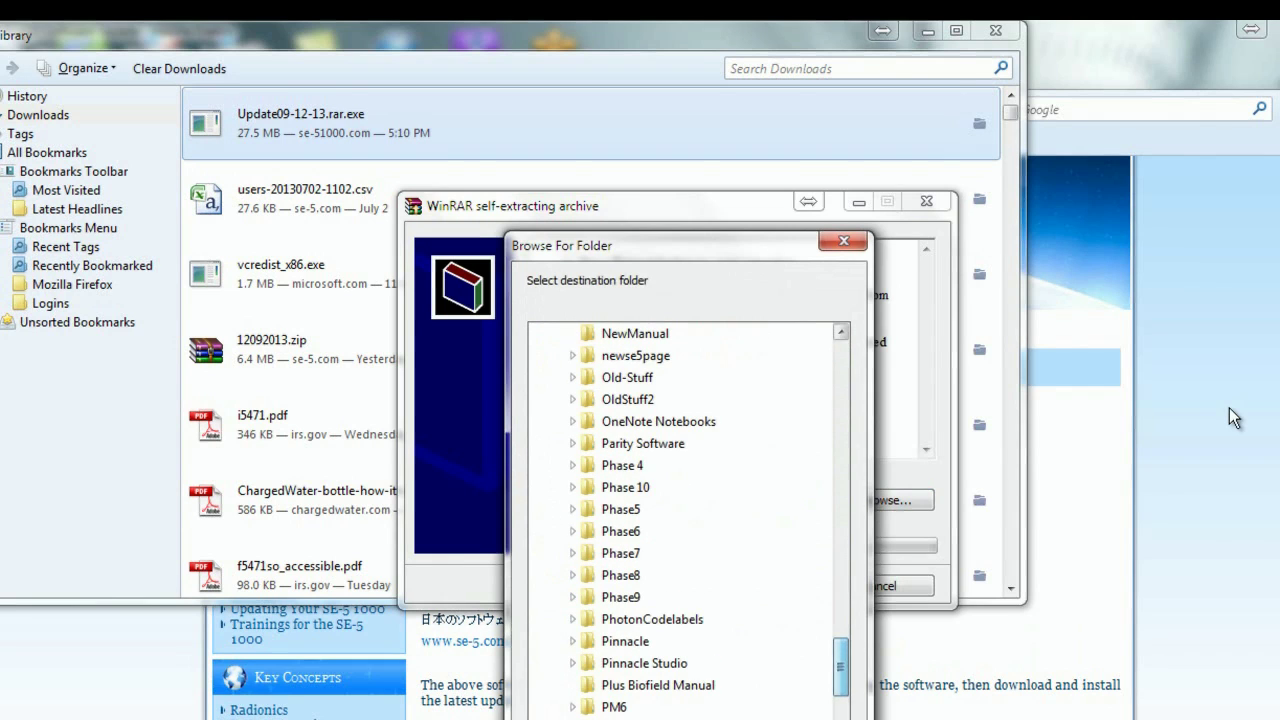
scroll(1233, 418, up, 4)
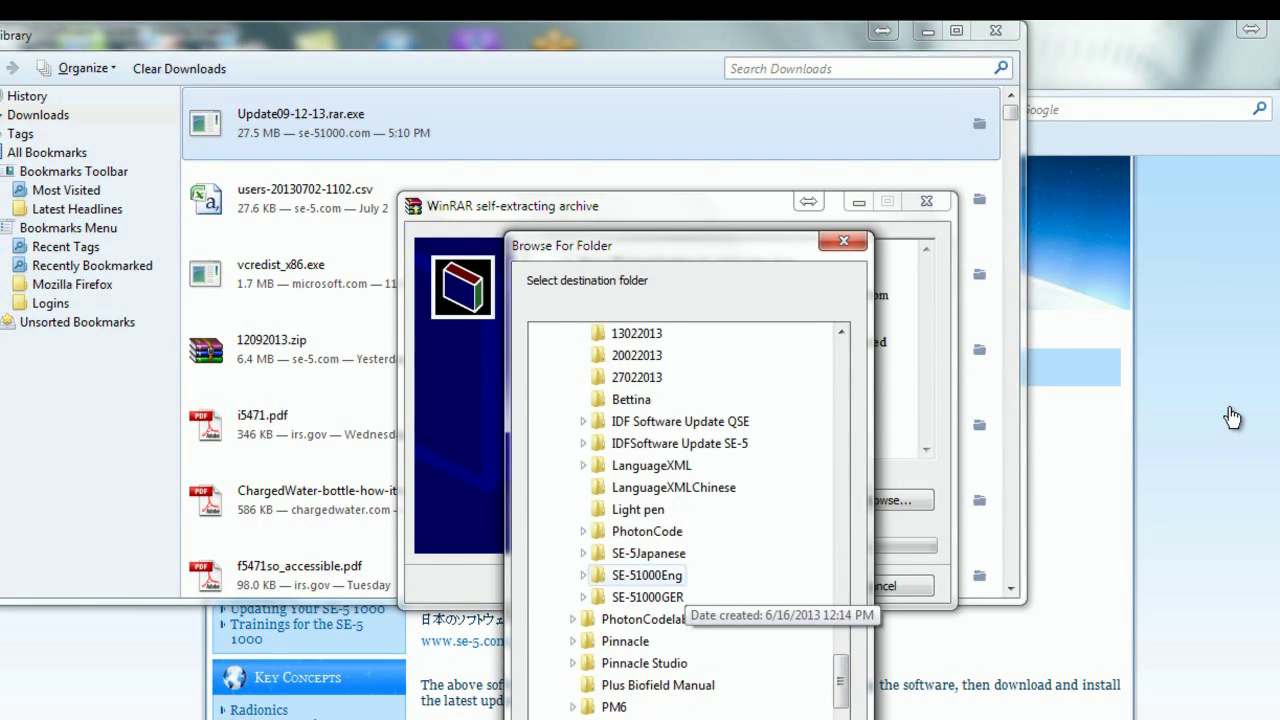
scroll(1232, 418, up, 4)
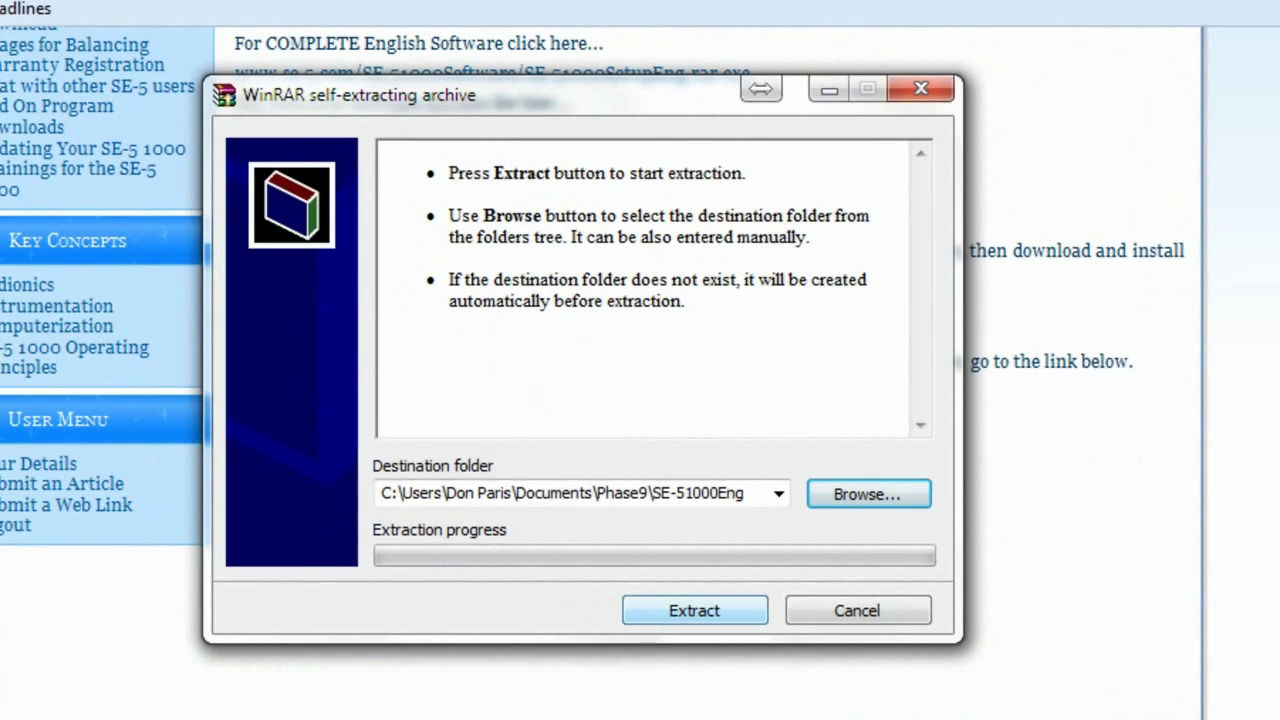
key(Return)
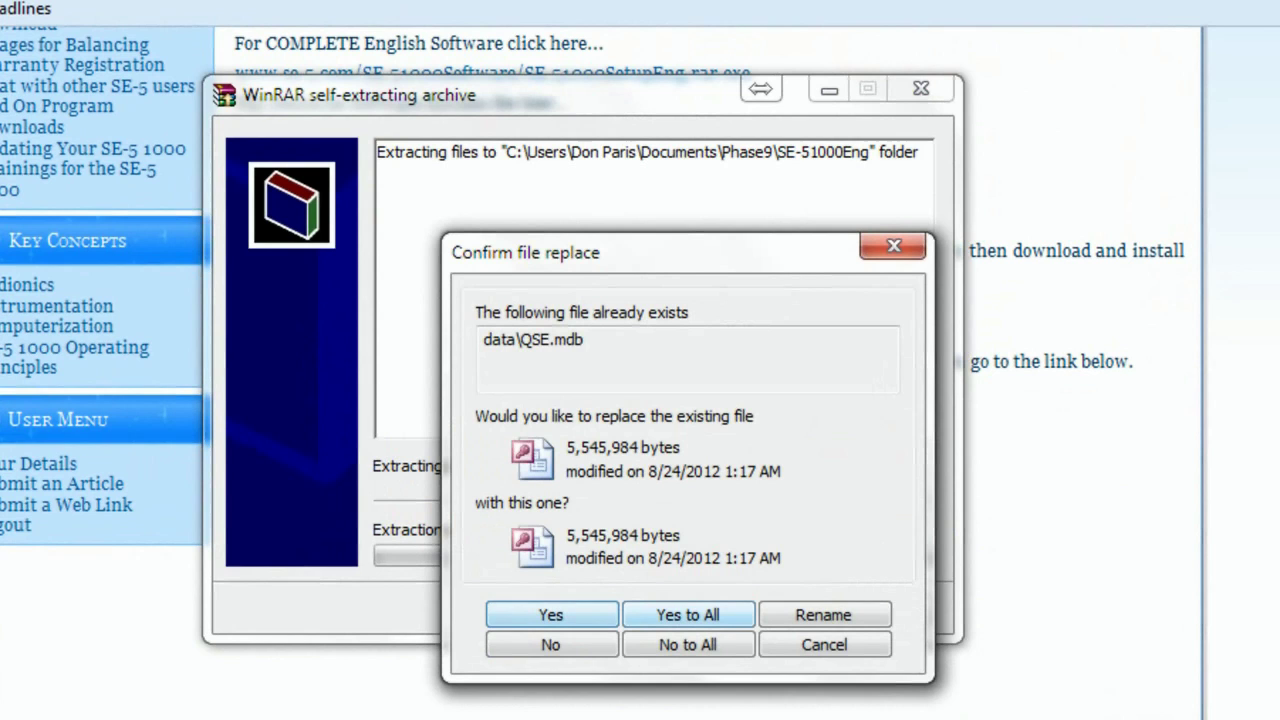
key(Return)
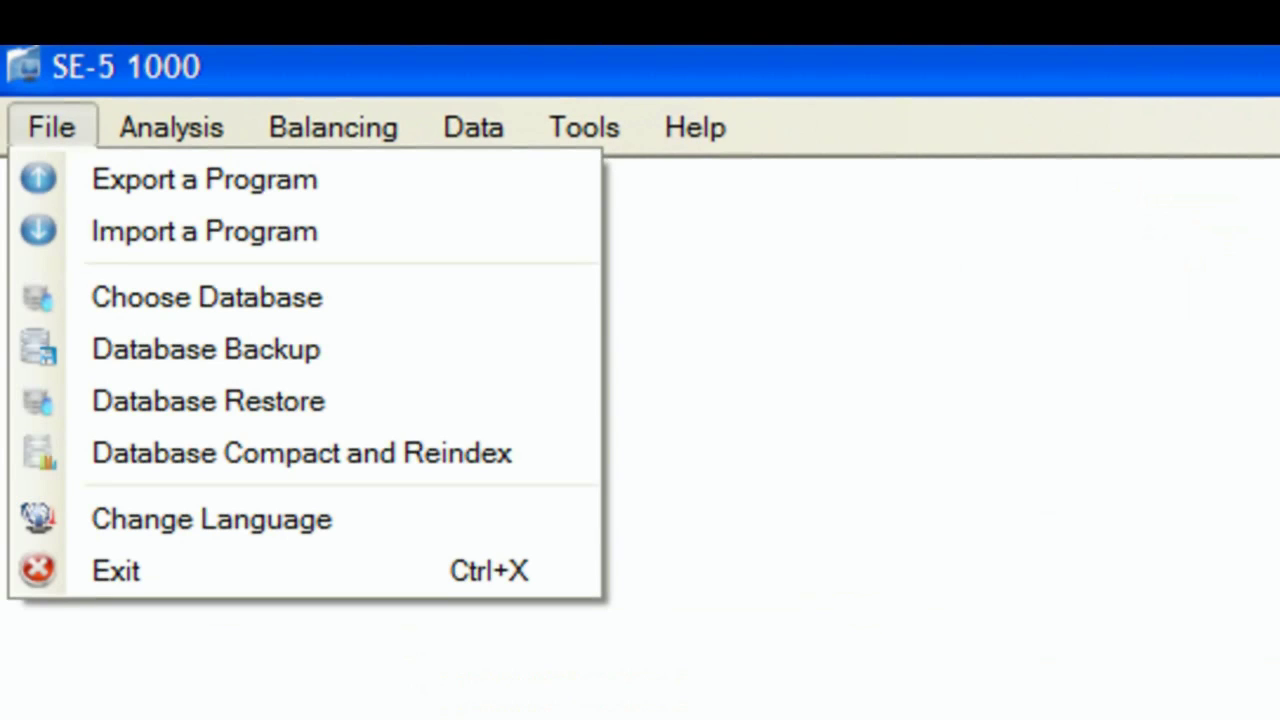
In the SE-5 1000 software, switch the database to SE-5Fixed Programs.
click(207, 297)
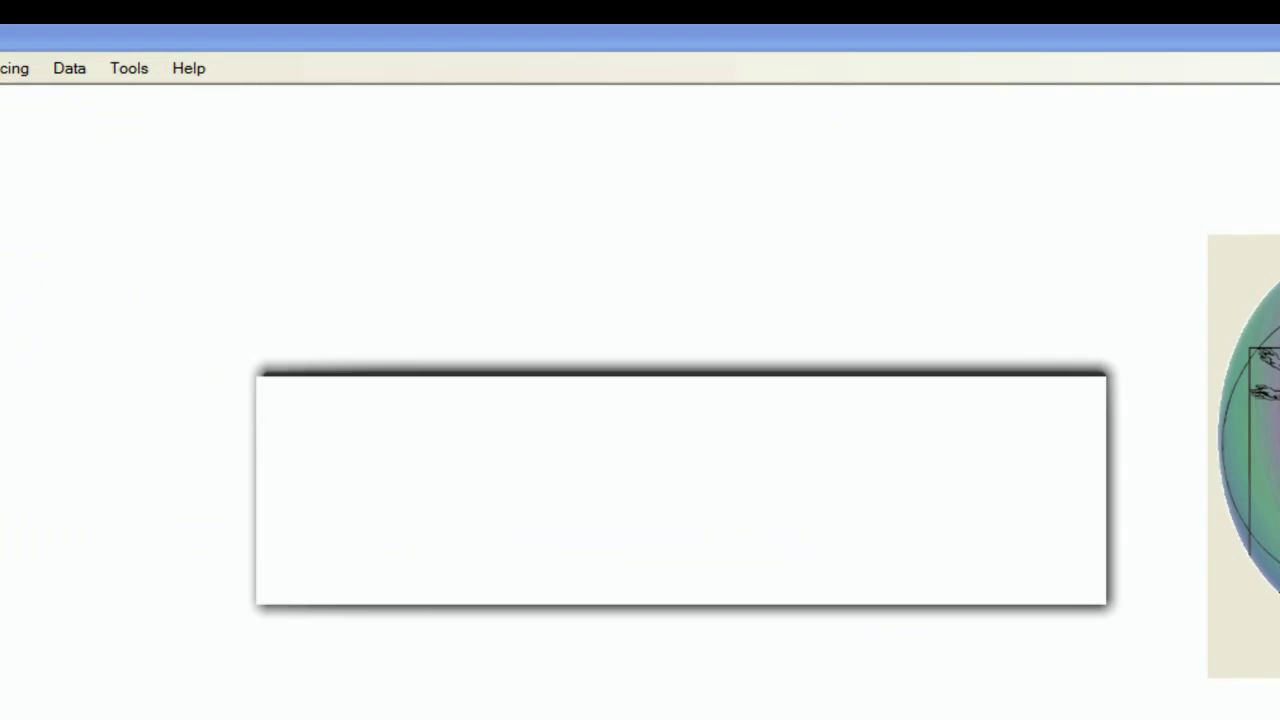
click(696, 499)
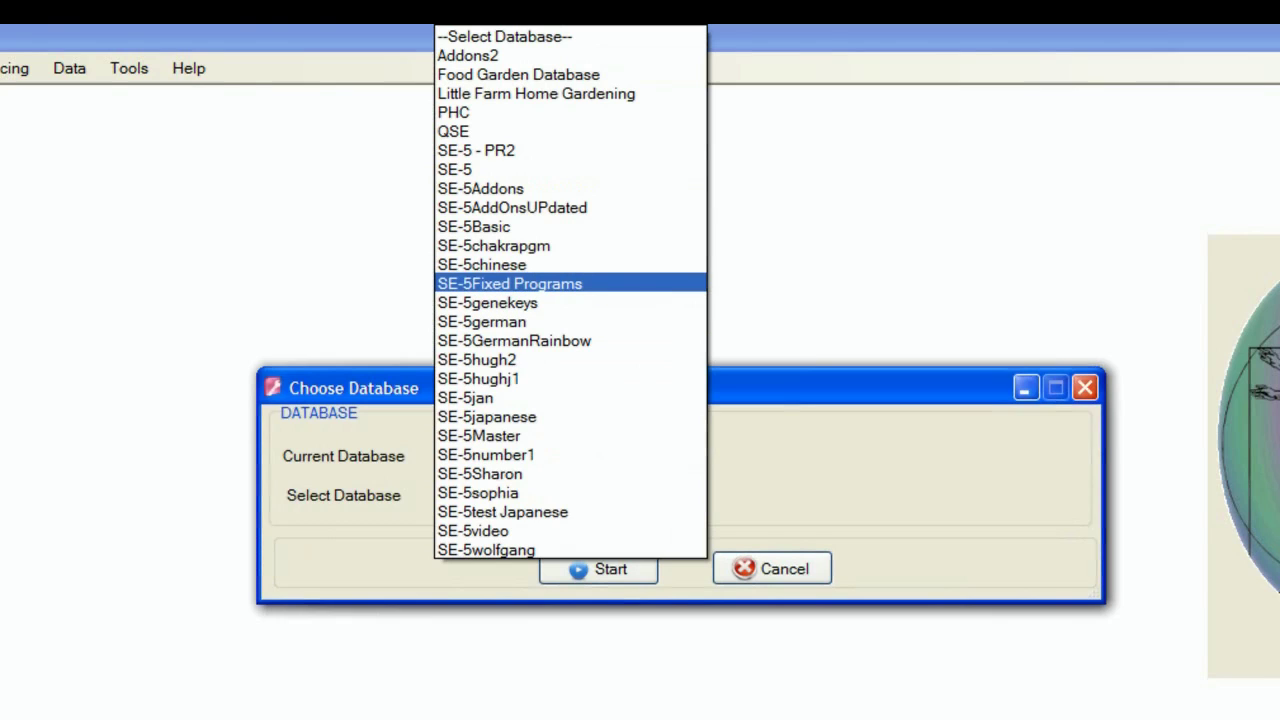
key(Return)
key(Return)
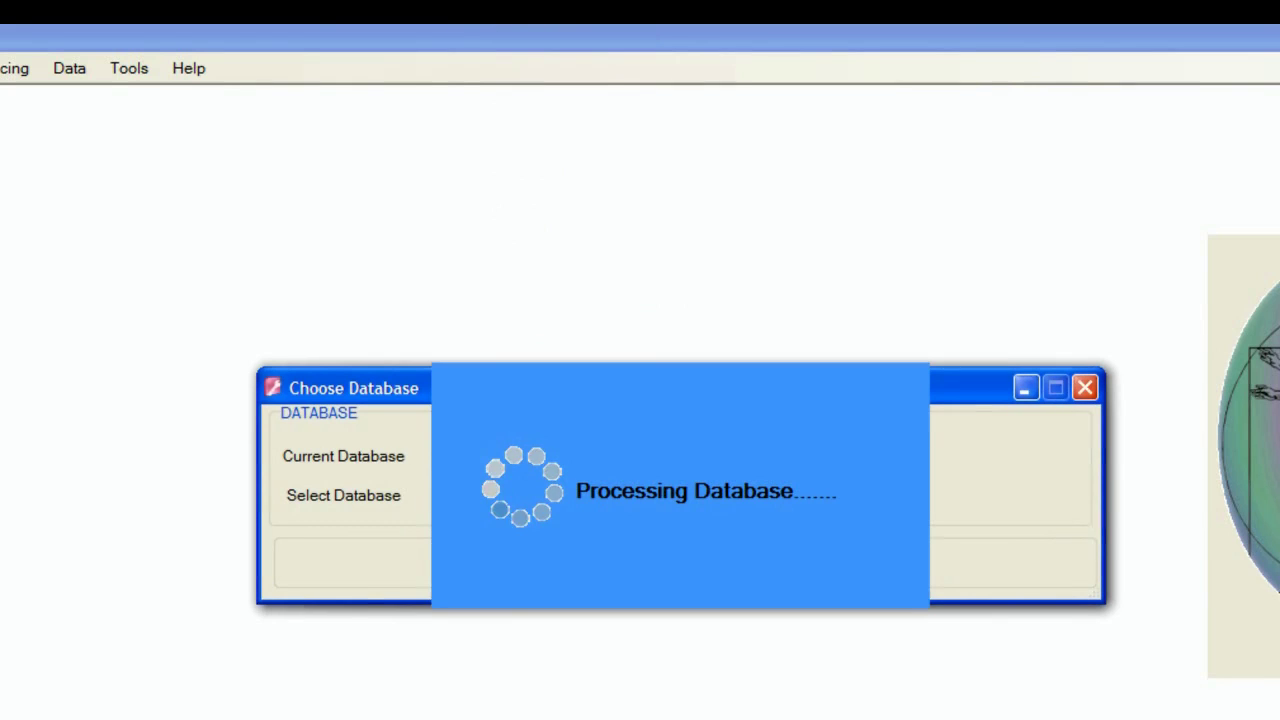
key(Return)
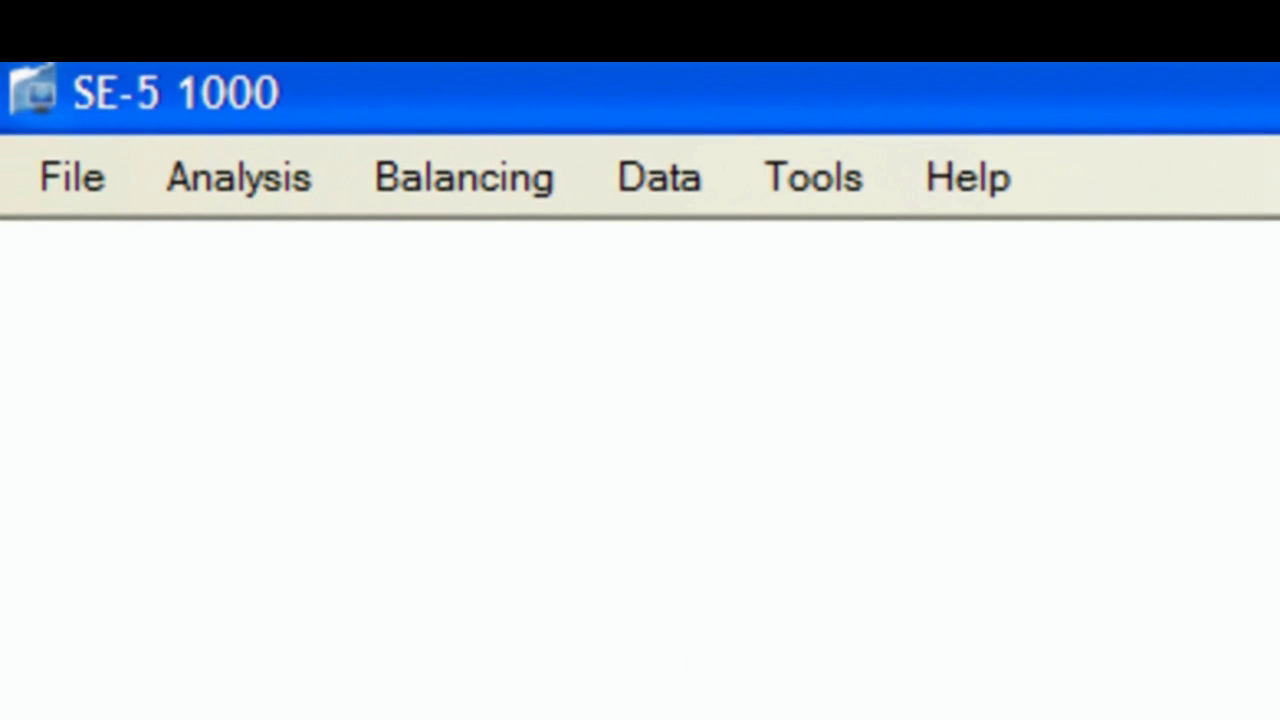
Open the program data list, sort it by description and look through the programs in the database.
click(659, 177)
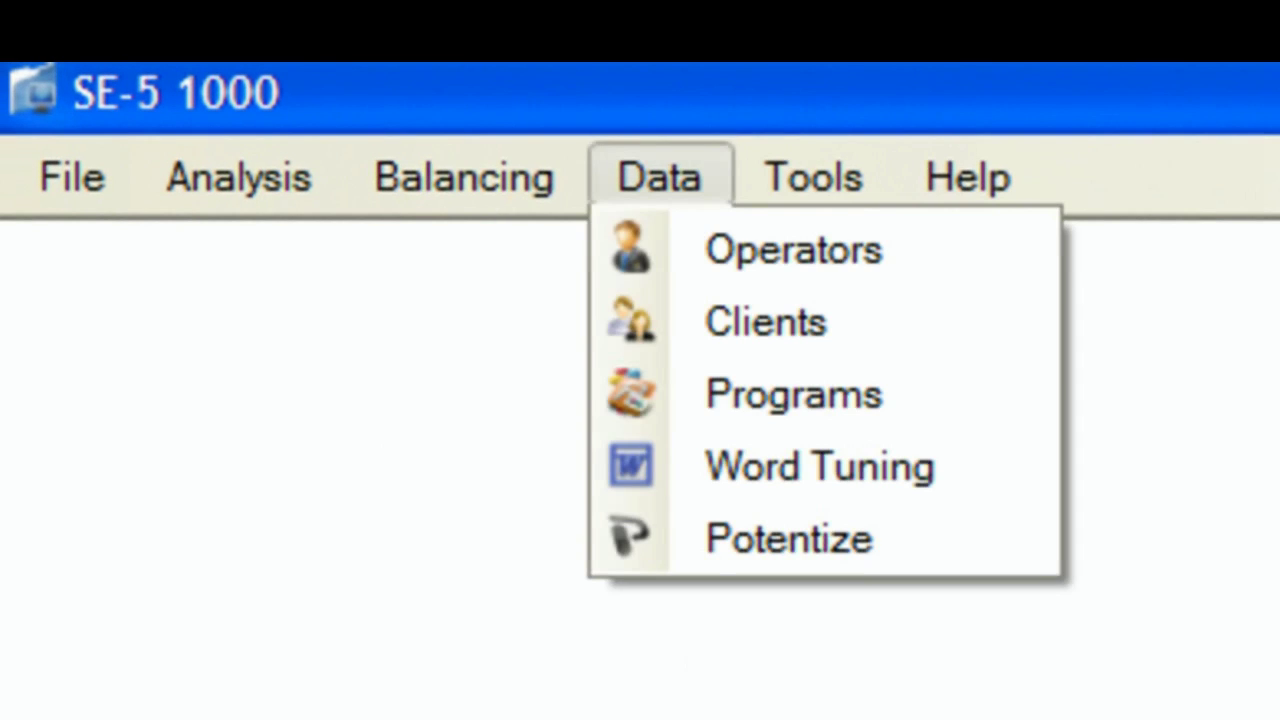
click(794, 391)
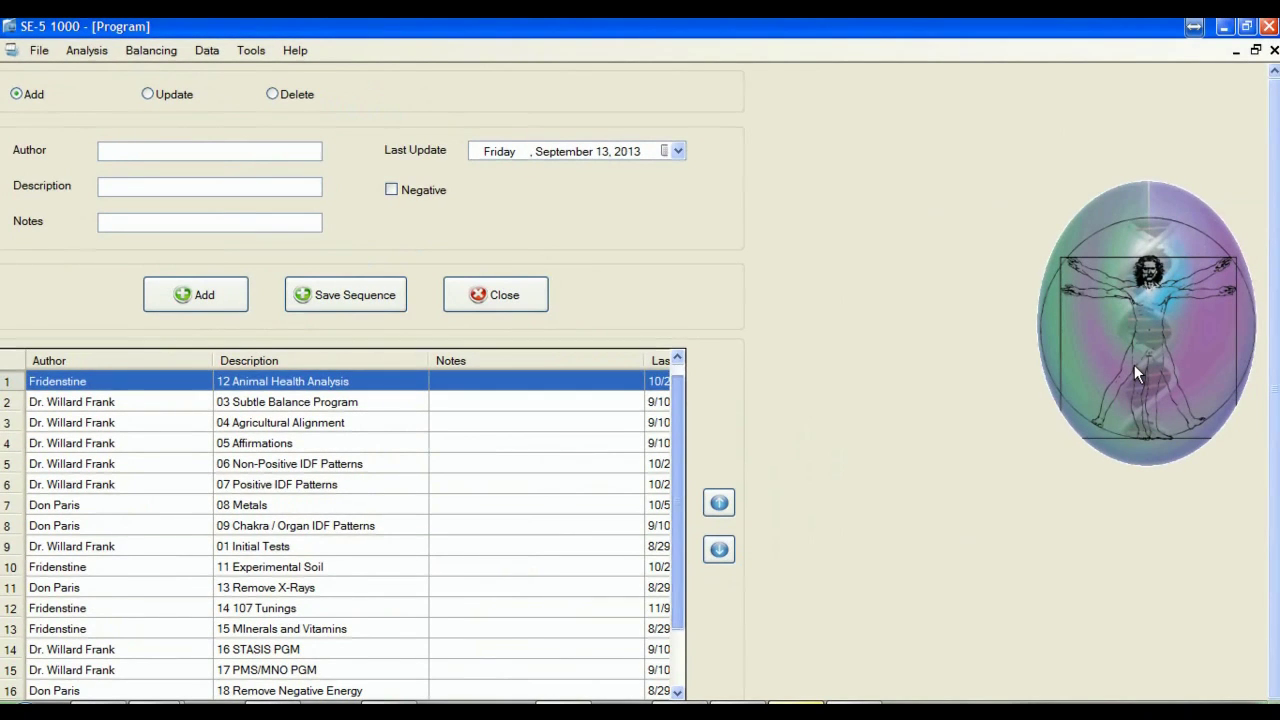
scroll(1134, 365, down, 2)
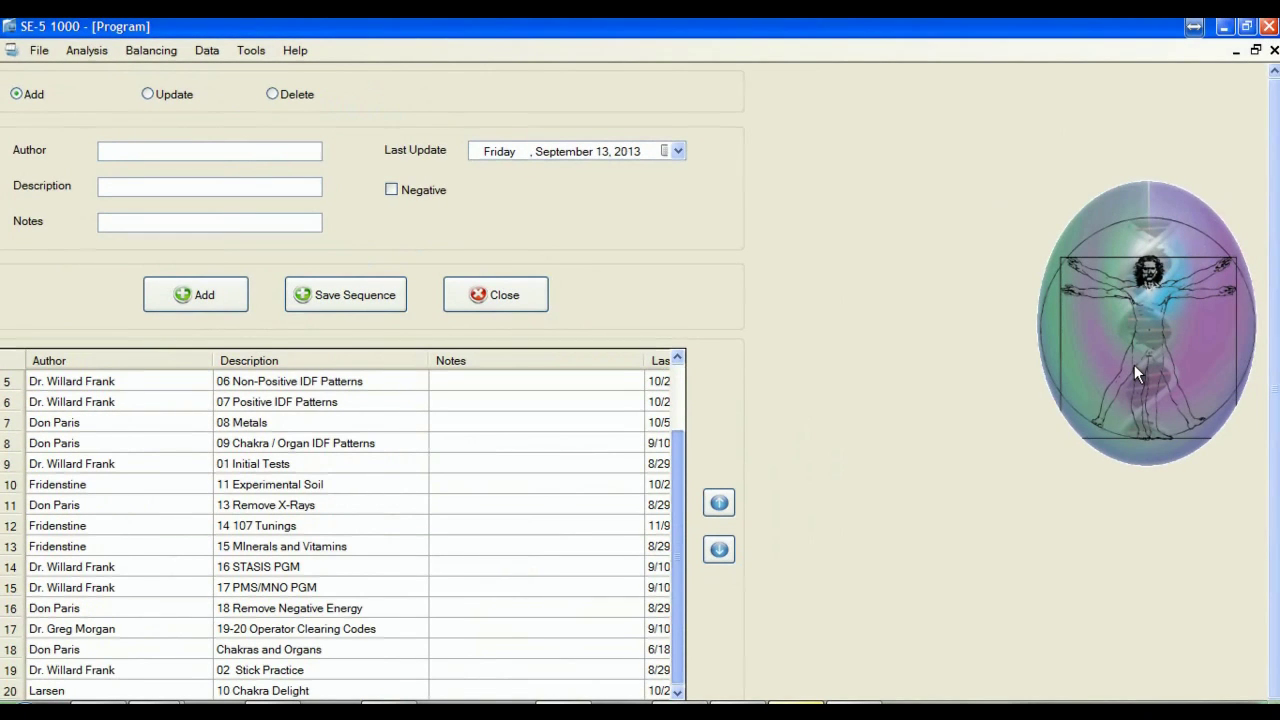
scroll(1134, 365, up, 2)
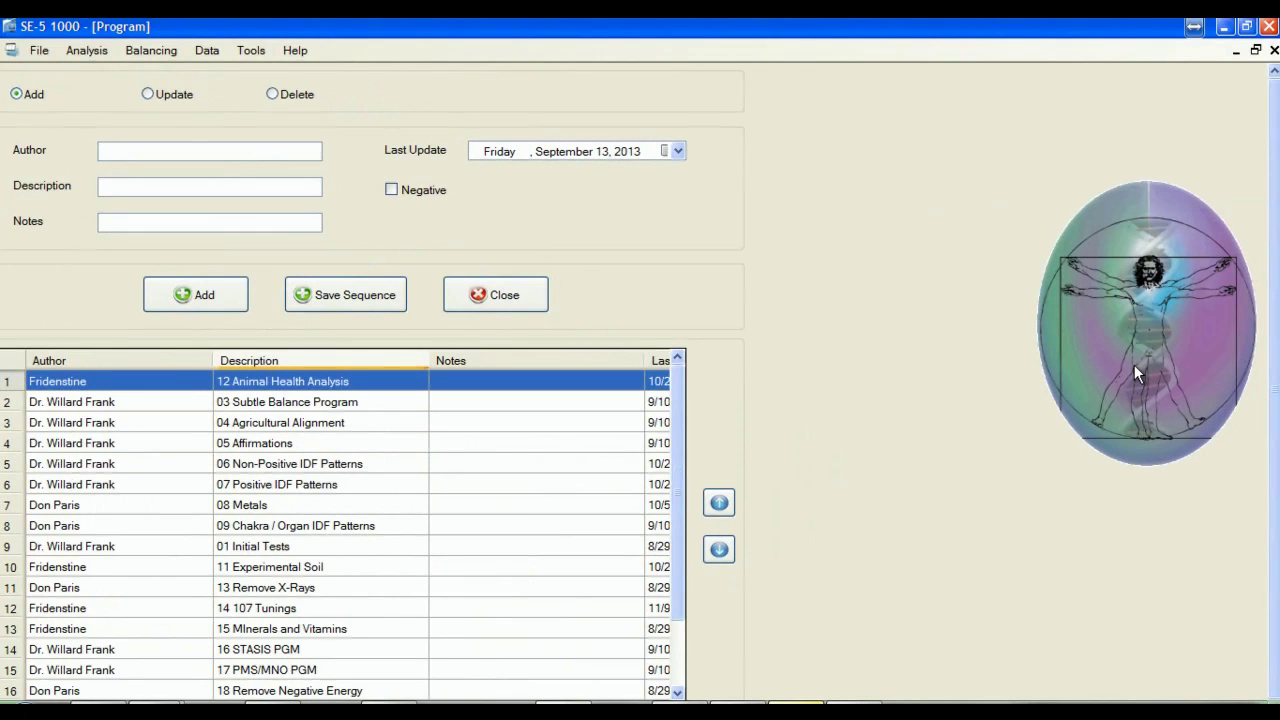
click(320, 360)
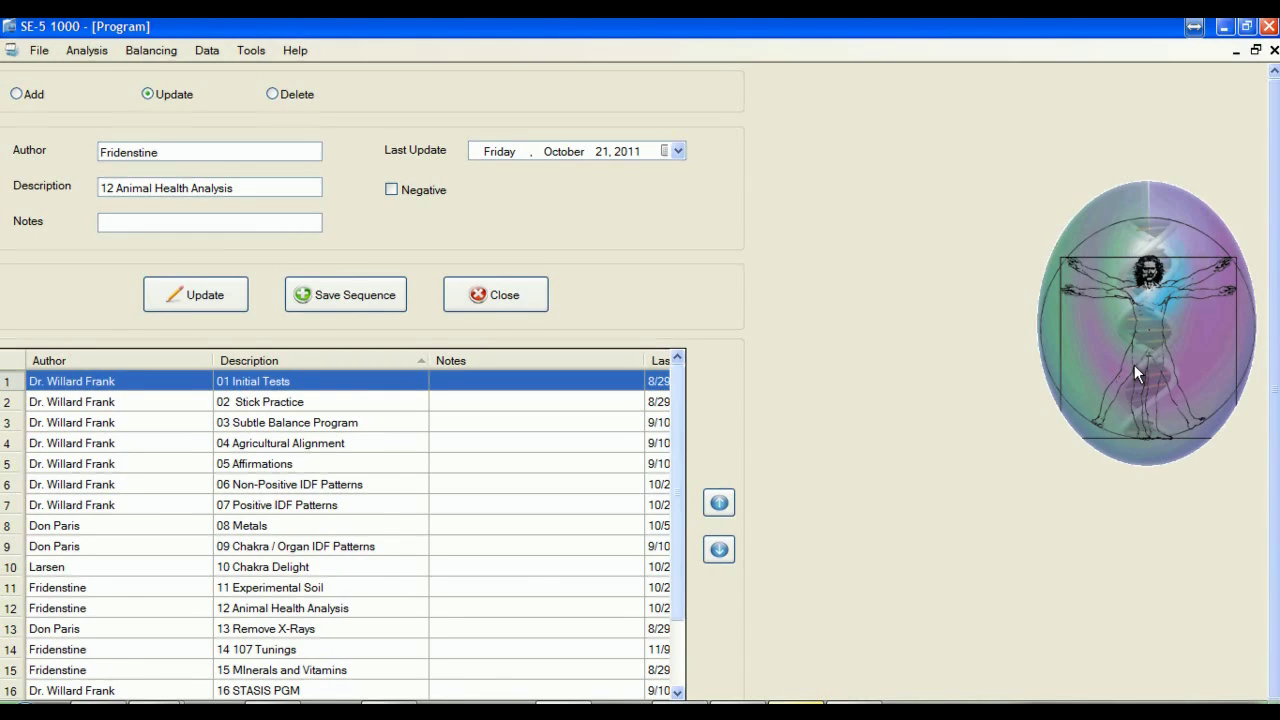
scroll(1134, 365, down, 2)
scroll(1134, 365, up, 2)
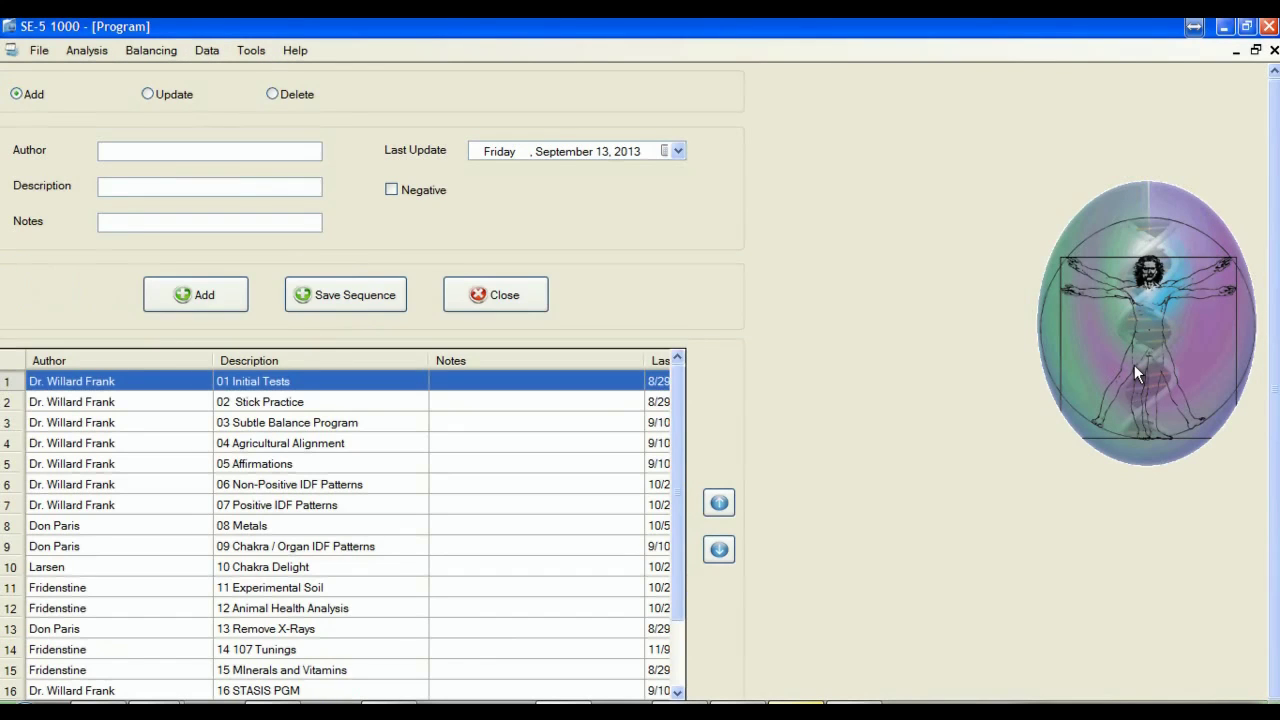
scroll(1134, 365, down, 2)
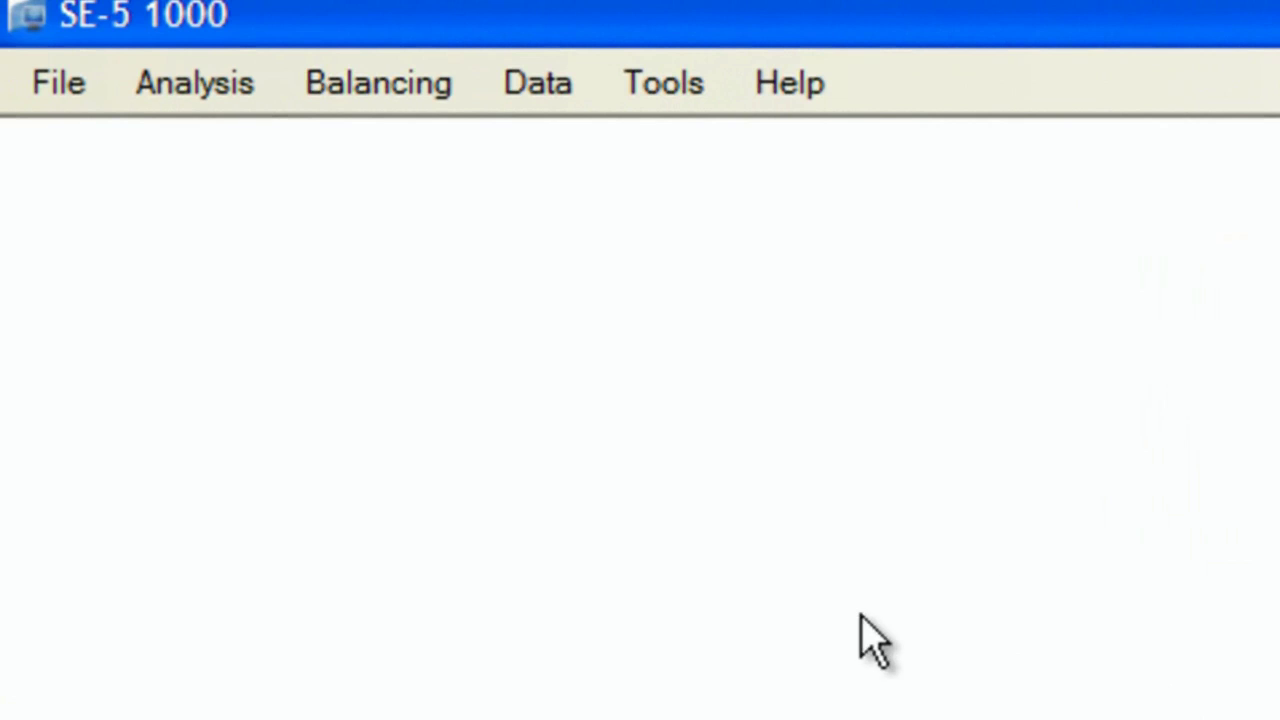
Open the setup for running multiple balancing sessions and set the balancing time to 10 seconds.
click(426, 82)
mouse_move(434, 143)
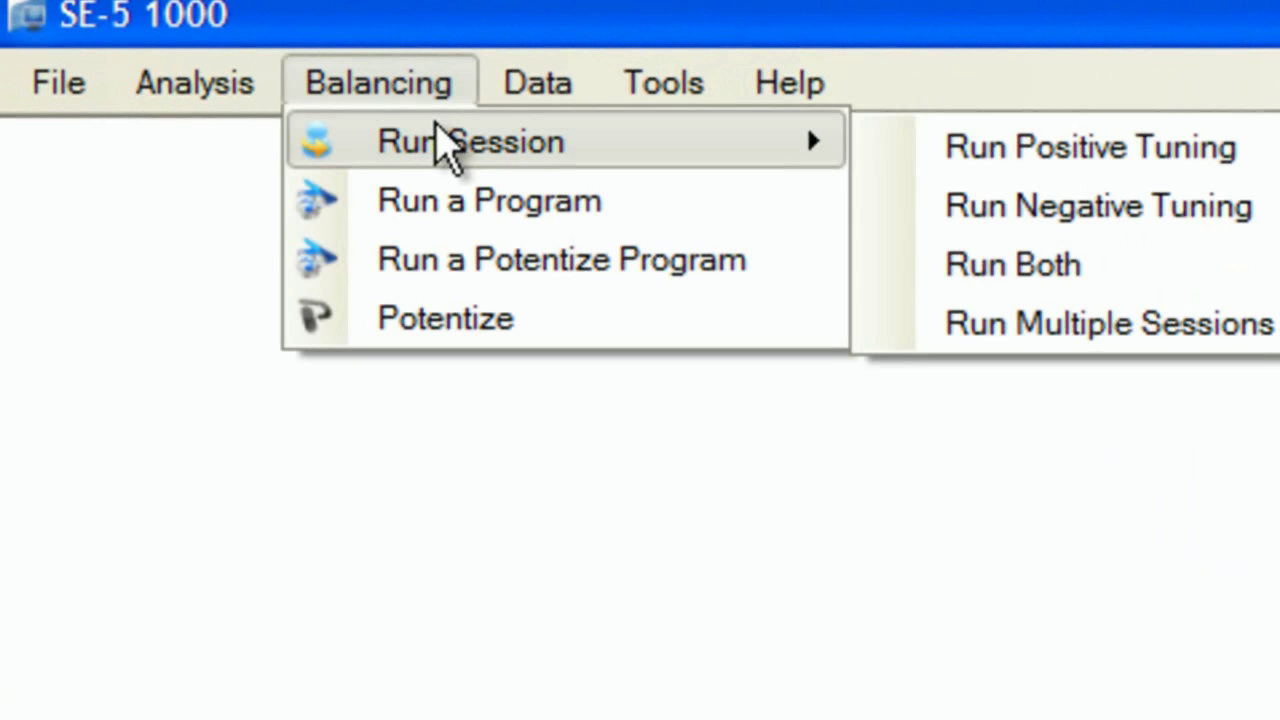
click(1182, 322)
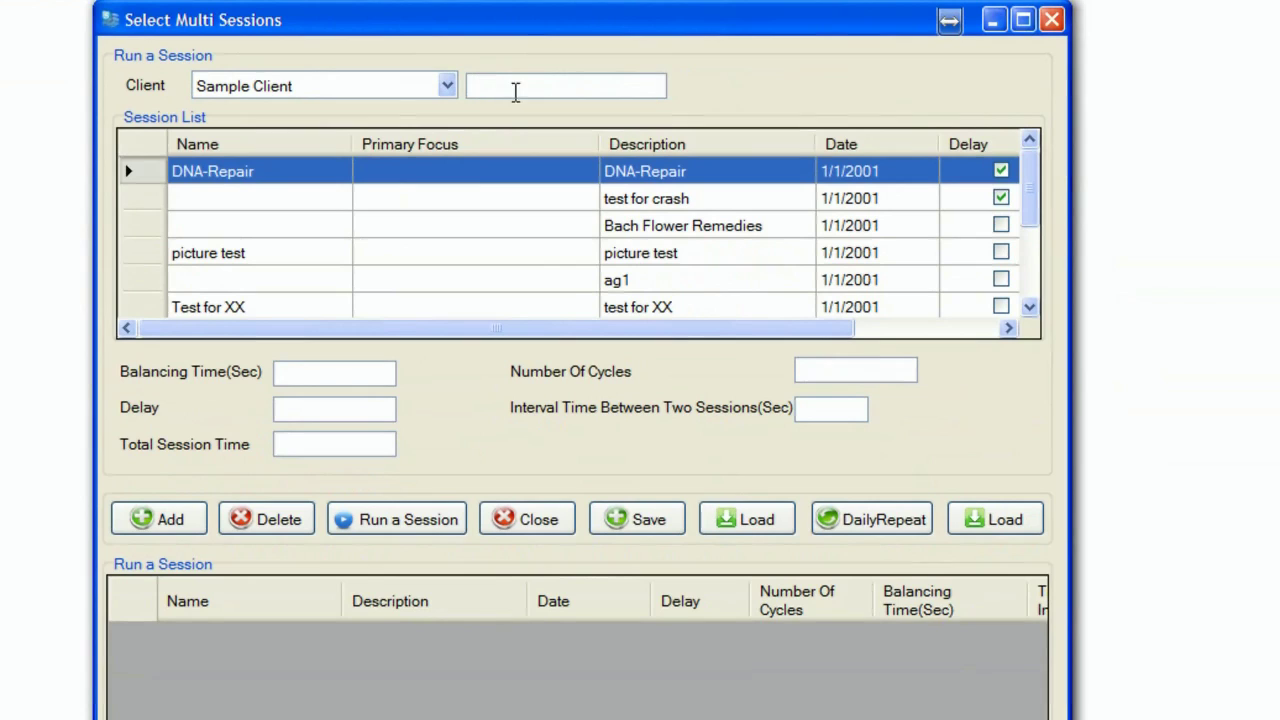
click(330, 367)
text(100)
key(Delete)
key(Delete)
key(Delete)
text(11)
key(End)
key(BackSpace)
text(0)
Set the delay to 2 and the number of cycles to 4 for the DNA-Repair session.
click(363, 414)
text(2)
key(Tab)
key(Tab)
text(0)
key(BackSpace)
text(3)
key(BackSpace)
text(4)
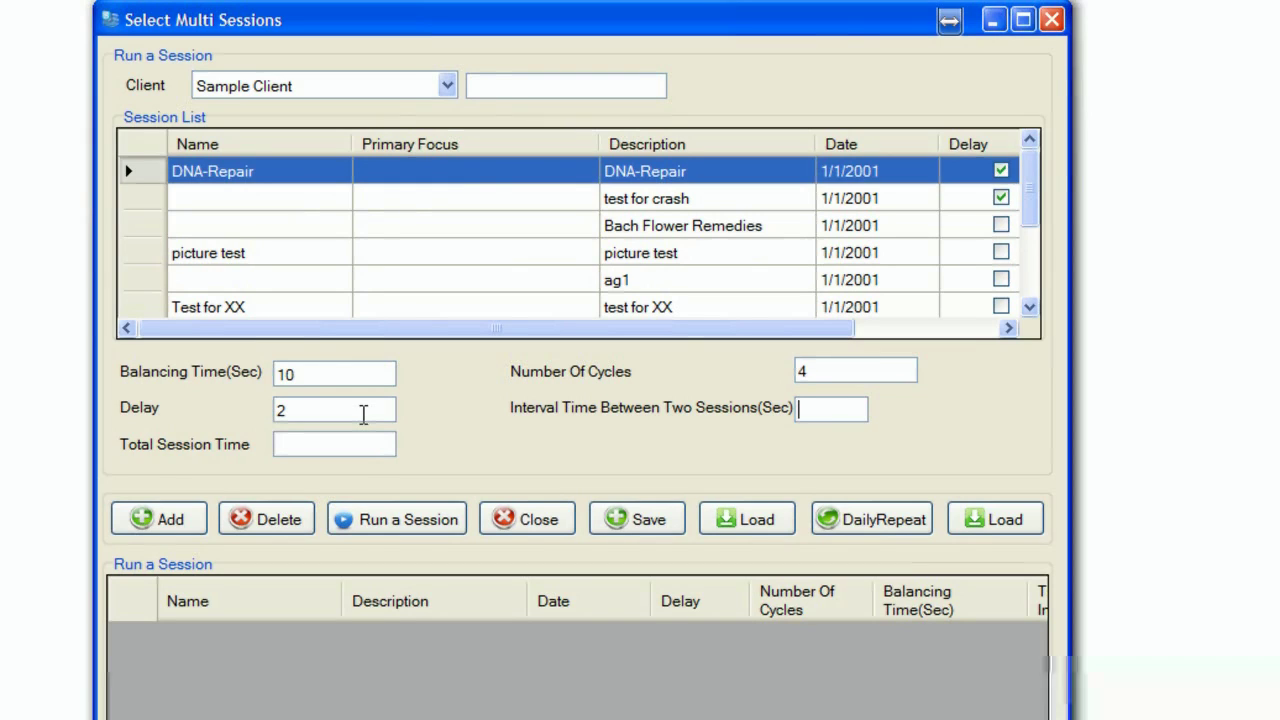
Set the interval between two sessions to 3 seconds and add Sample Client's DNA-Repair session to the run list.
key(Tab)
text(0)
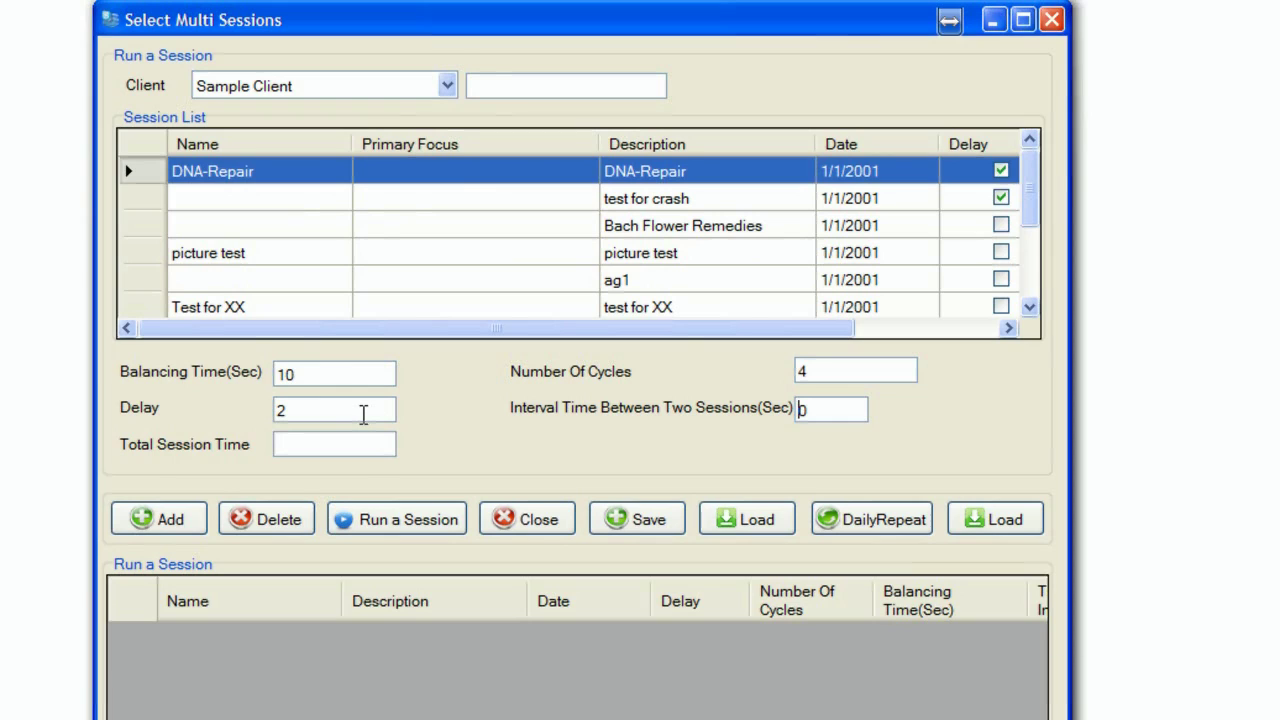
key(BackSpace)
text(2)
click(178, 524)
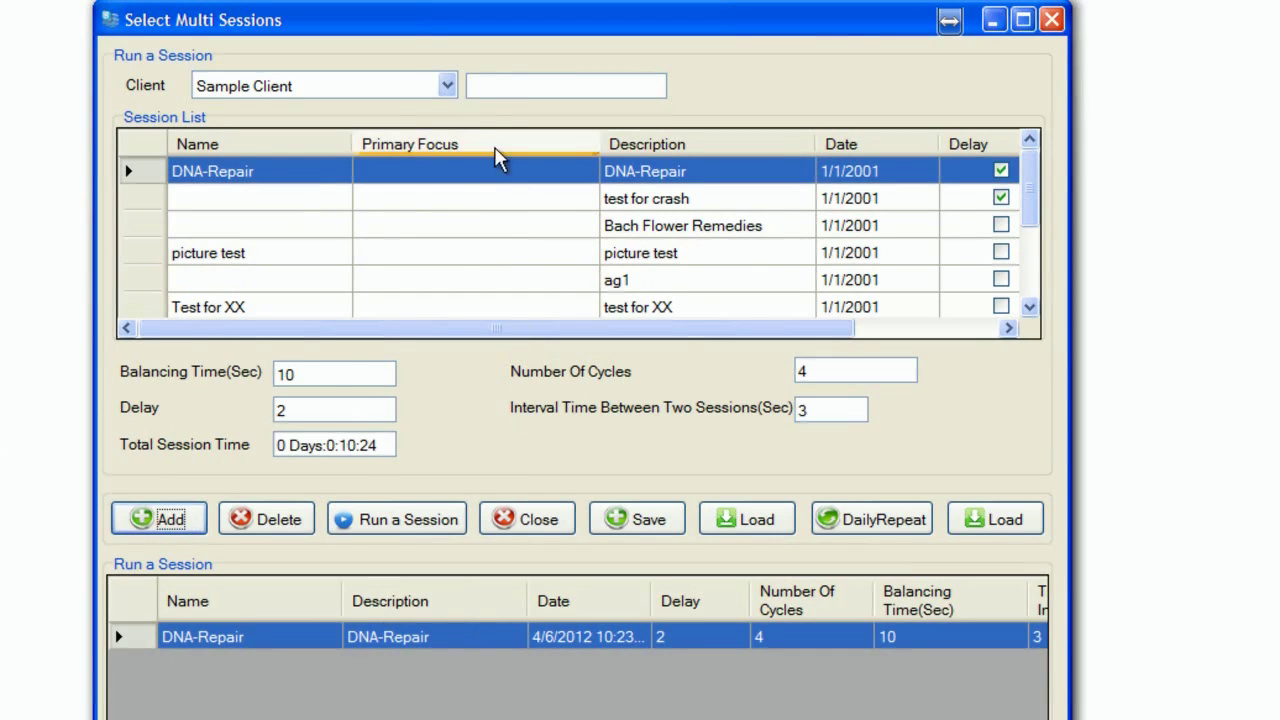
Switch to another client, select the Radiation session and set its balancing time to 5 seconds.
click(447, 86)
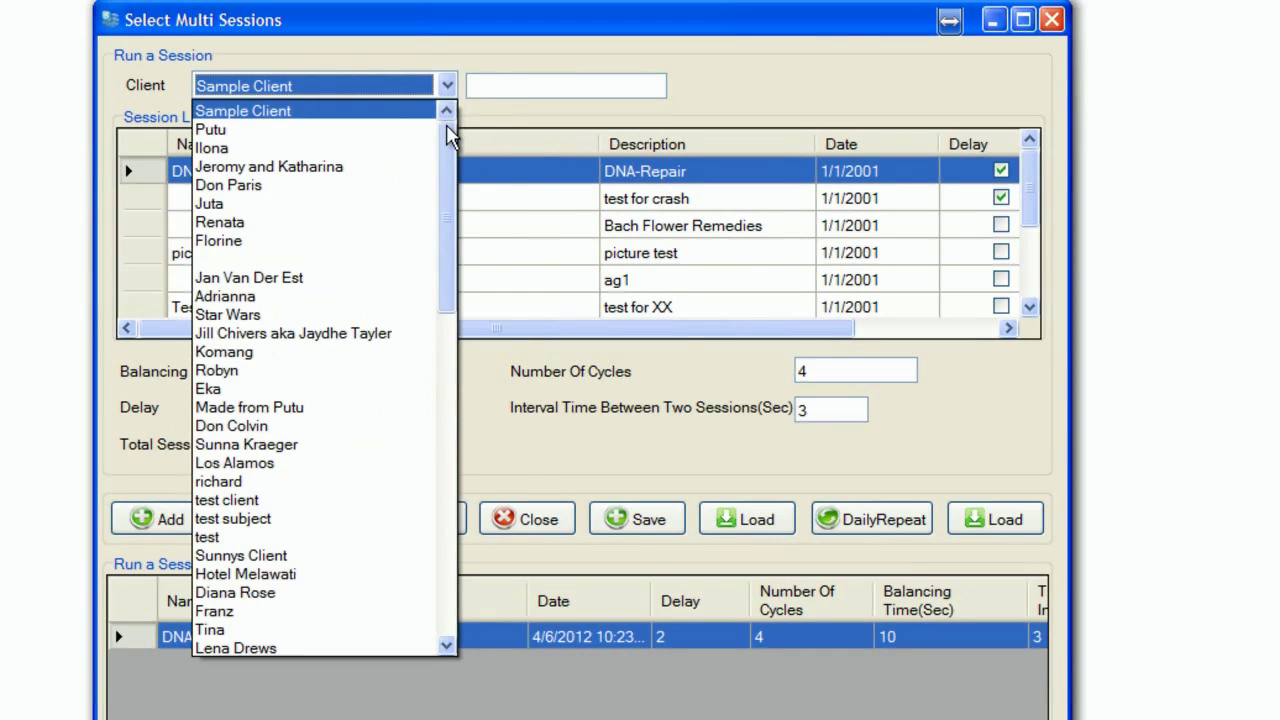
click(385, 186)
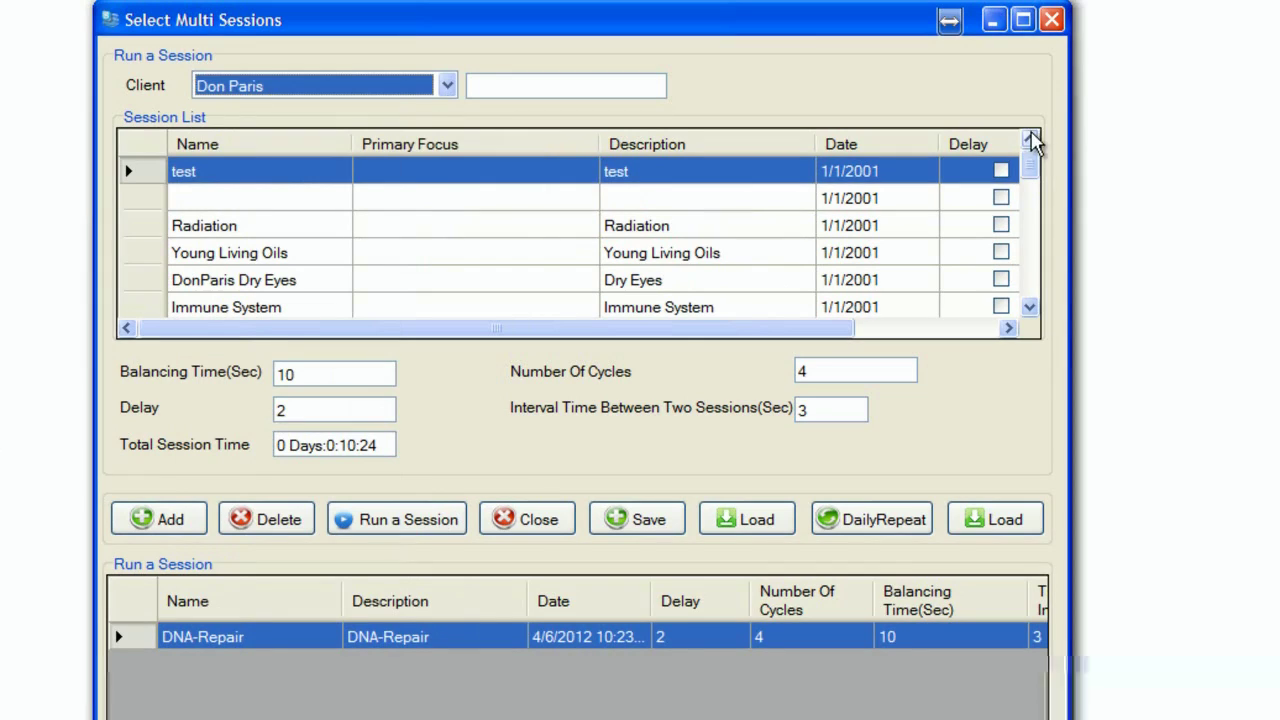
click(307, 232)
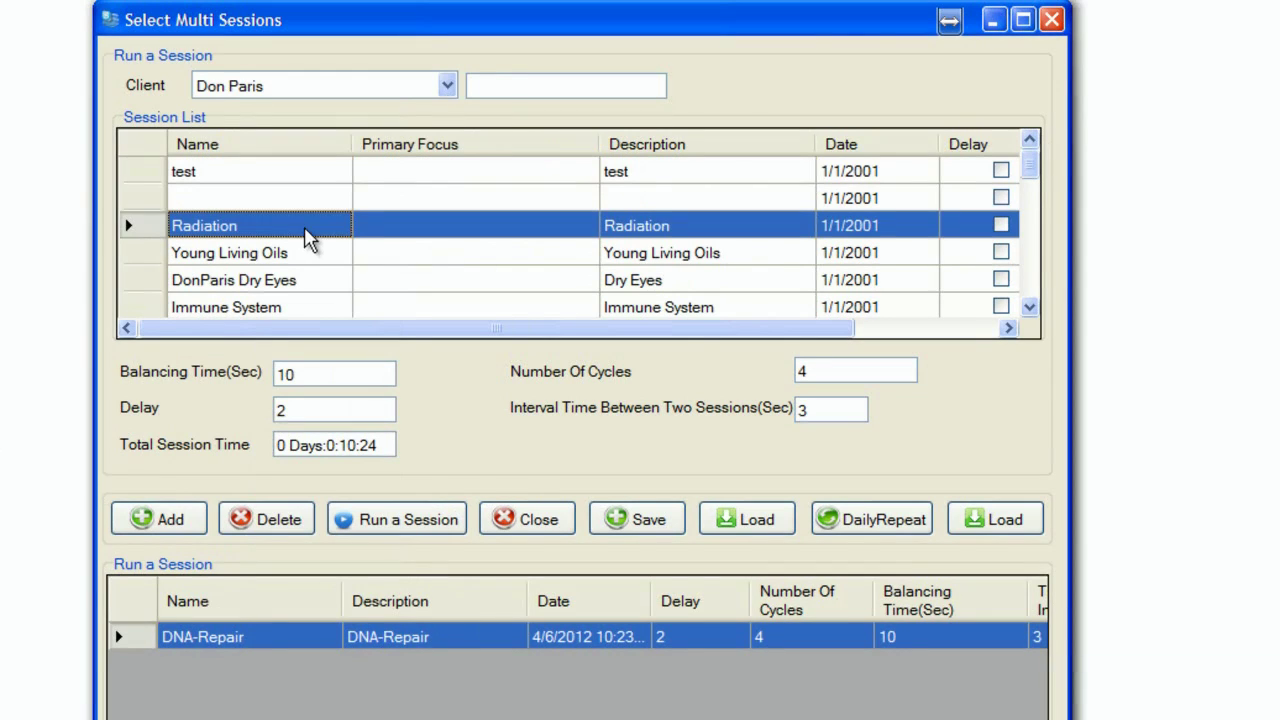
double_click(344, 371)
text(3)
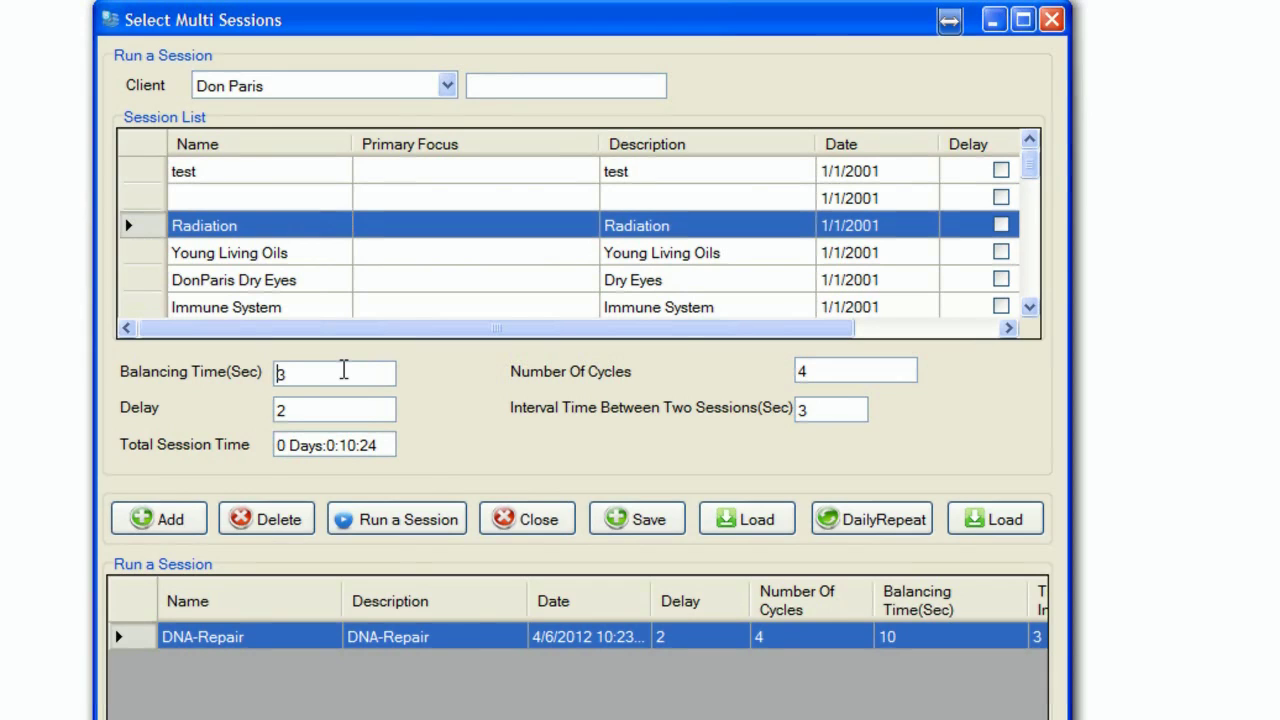
key(BackSpace)
text(5)
Set the delay to 2 and the number of cycles to 7 for the Radiation session.
key(Tab)
text(0)
key(BackSpace)
text(2)
key(Tab)
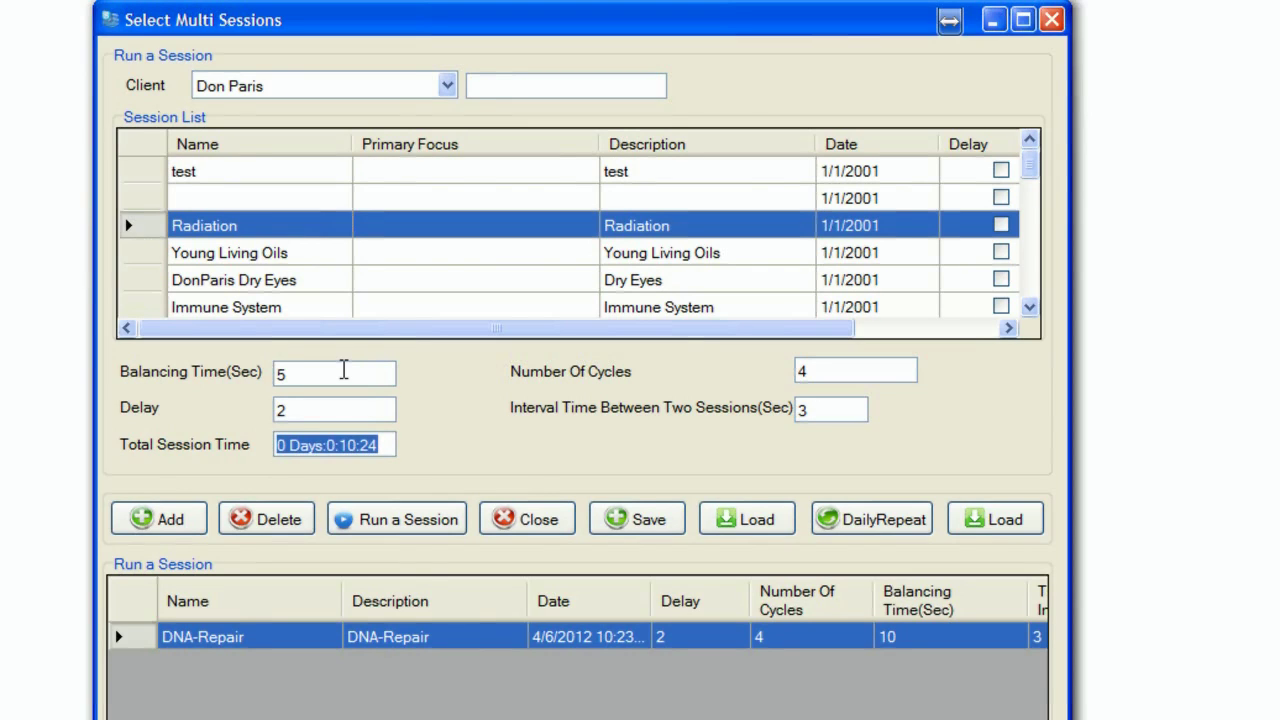
key(Tab)
text(2)
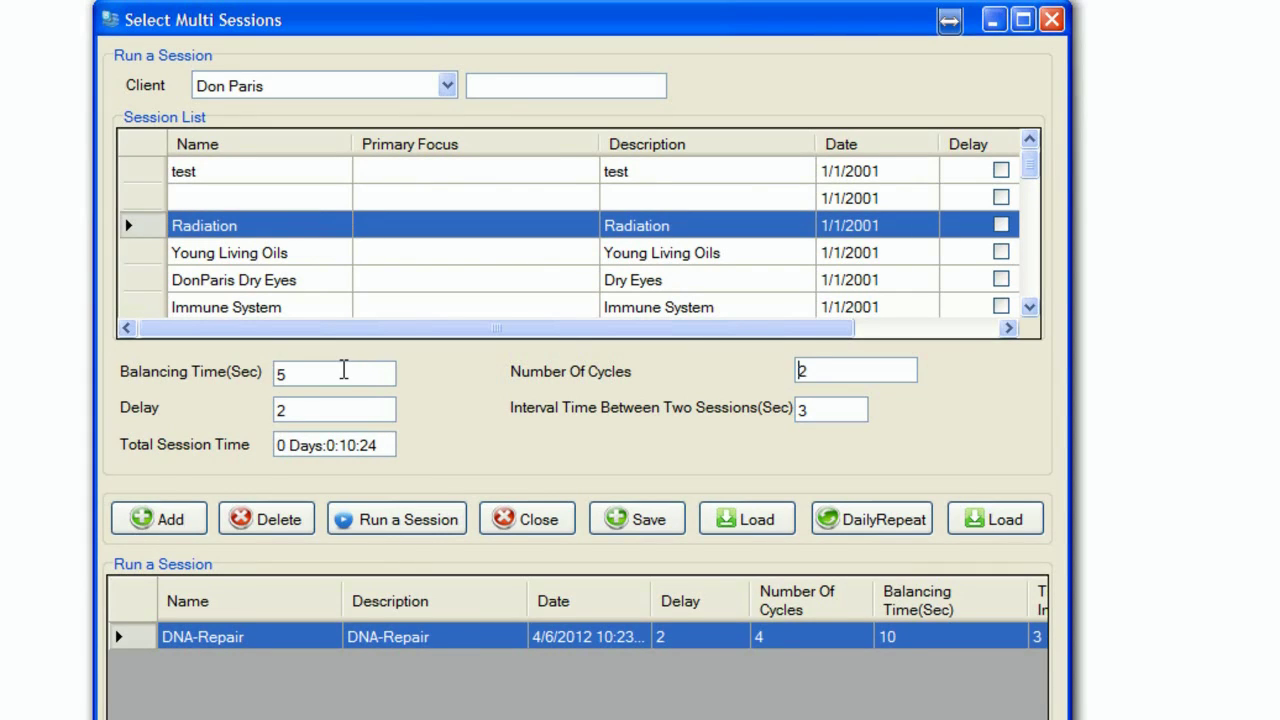
key(BackSpace)
text(7)
Set the interval between two sessions to 4 seconds and add the Radiation session to the run list.
key(Tab)
key(BackSpace)
text(4)
click(178, 517)
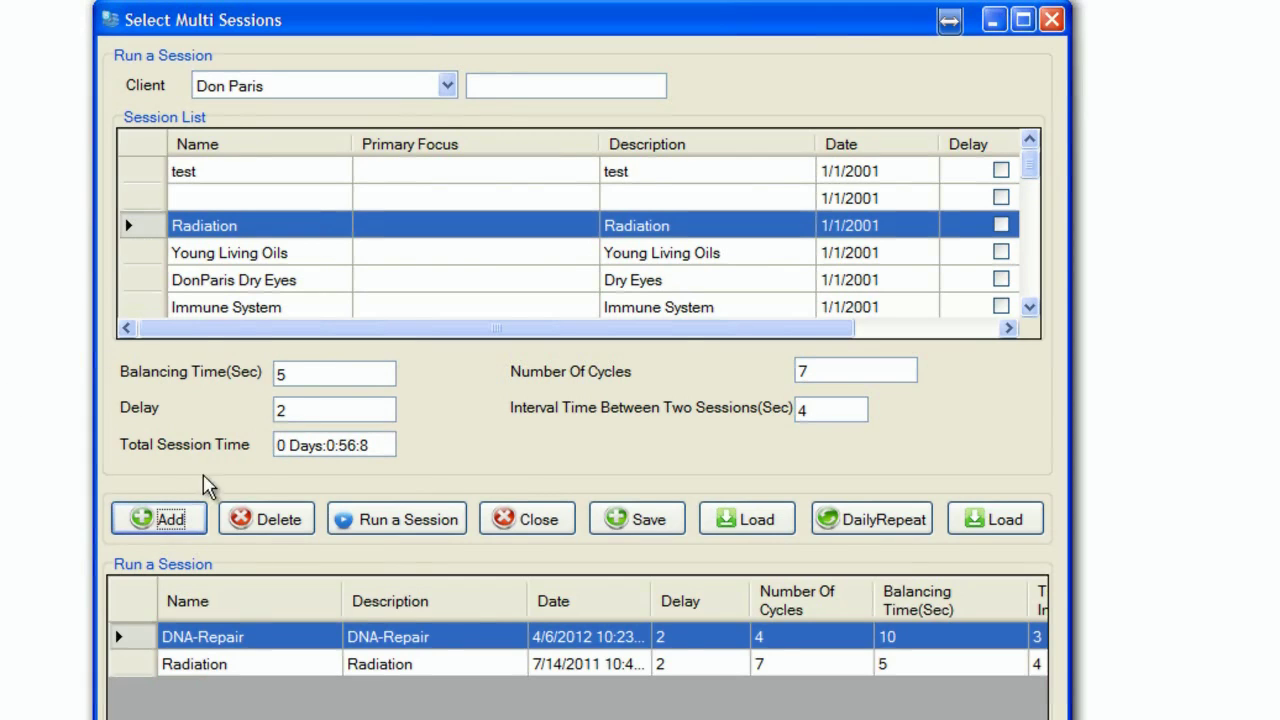
Switch to a third client with a Bladder/Urine session and set that session's balancing time to 11 seconds.
click(449, 86)
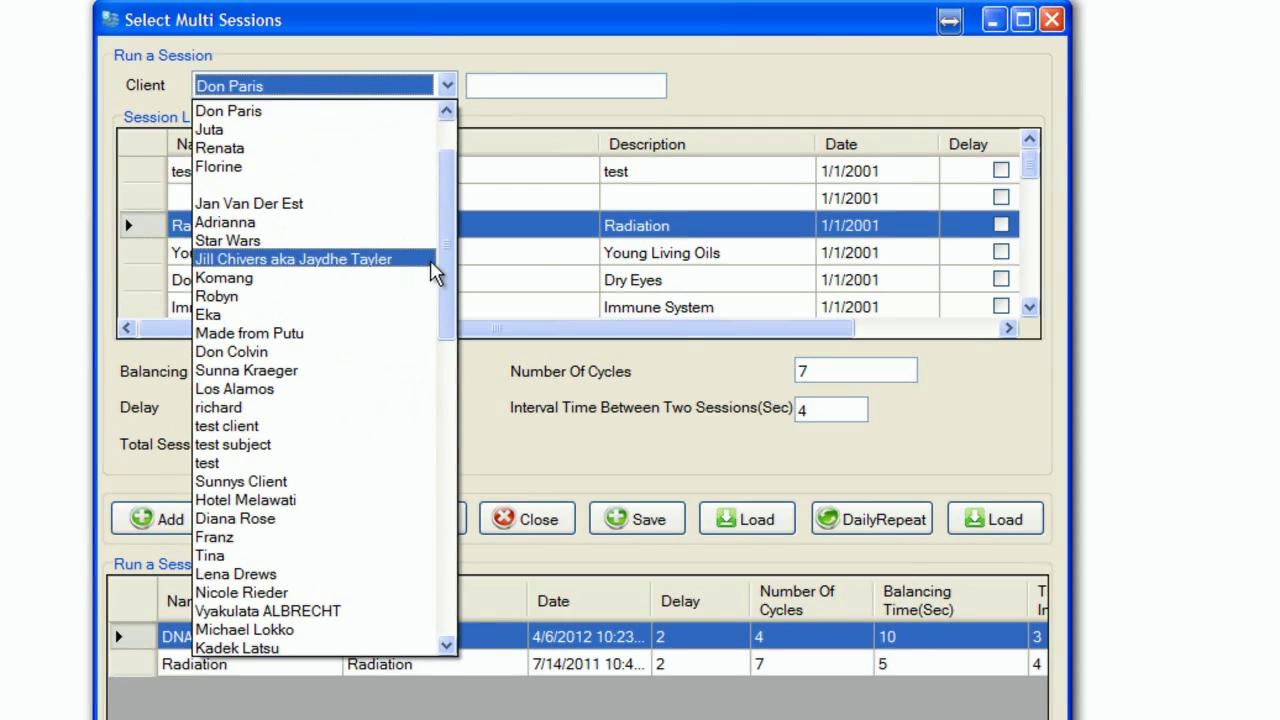
scroll(450, 275, down, 1)
scroll(450, 275, down, 2)
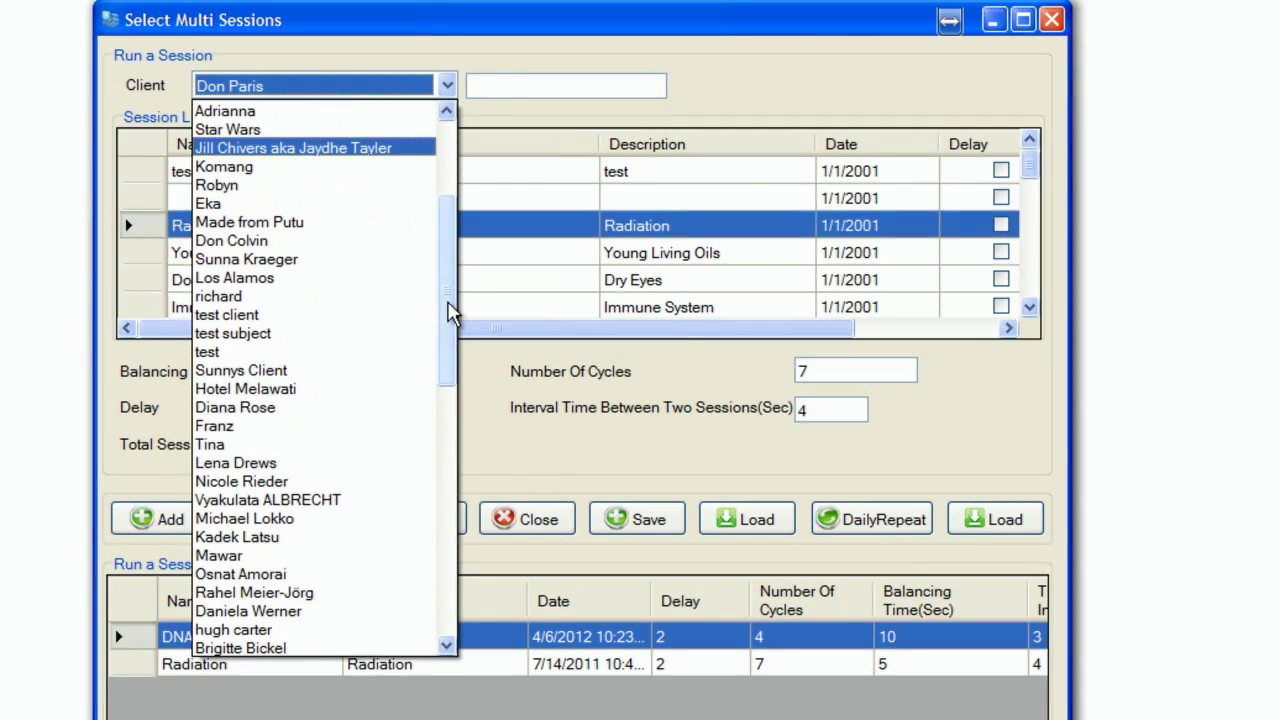
click(316, 150)
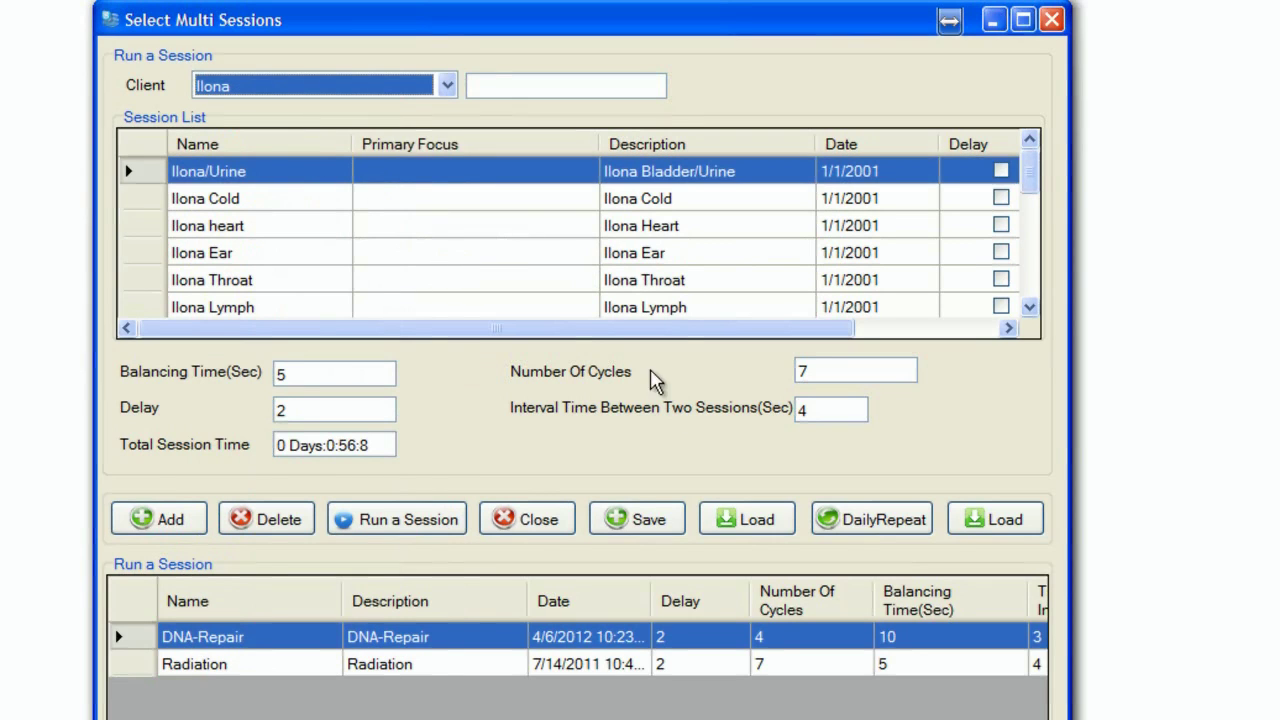
double_click(369, 375)
text(4)
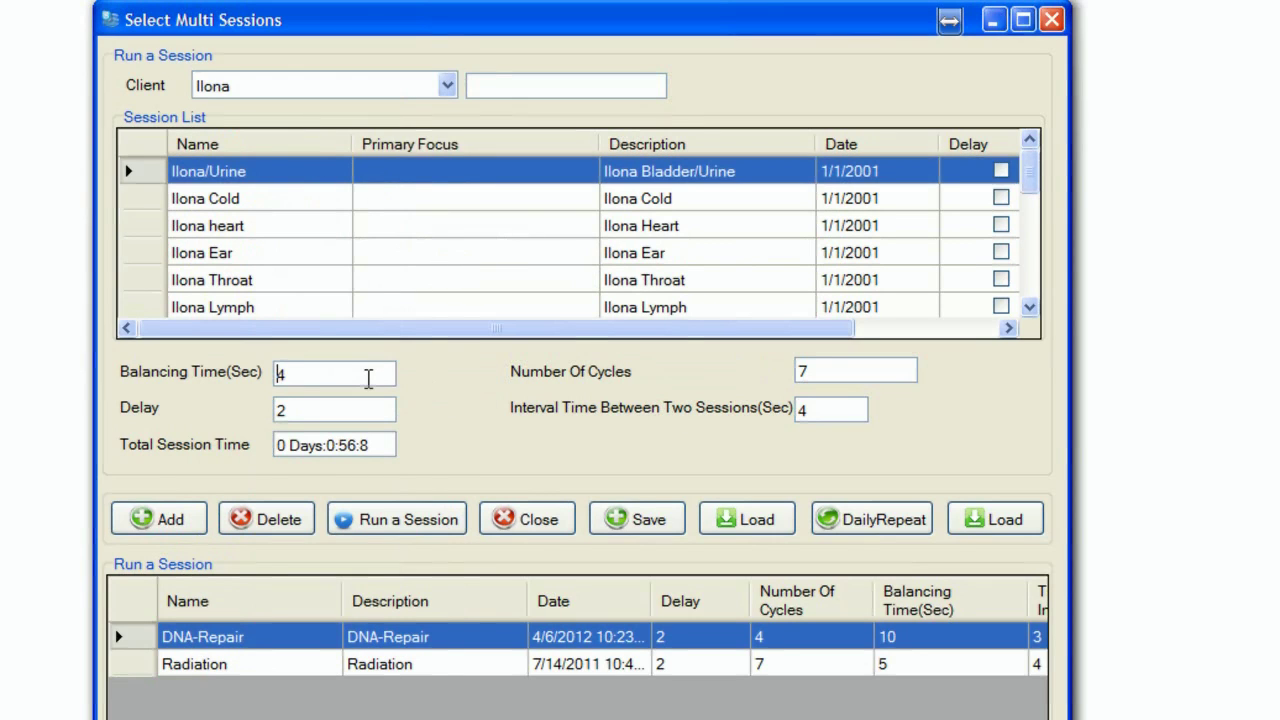
text(025)
text(11)
Set the delay to 4 and the number of cycles to 5 for the Bladder/Urine session.
click(323, 408)
text(6034)
click(843, 376)
text(045)
Set the interval between two sessions to 4 seconds and add the Bladder/Urine session to the run list.
click(826, 412)
text(2)
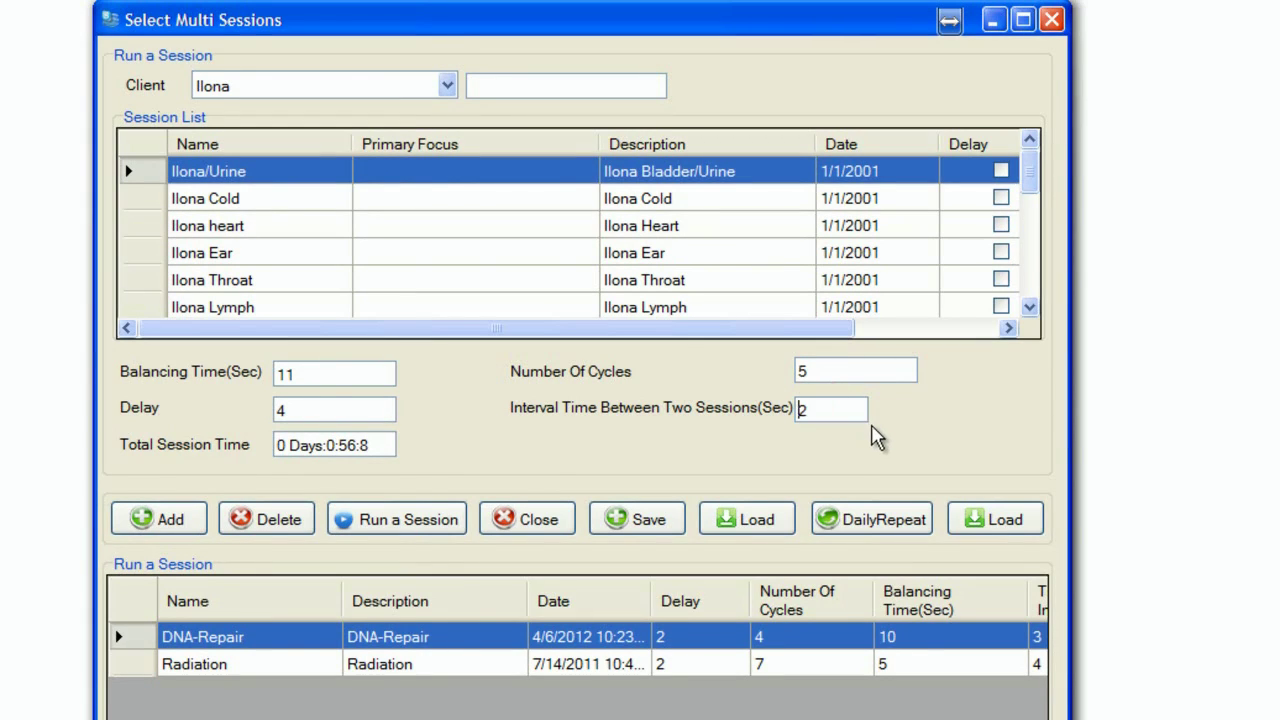
text(04)
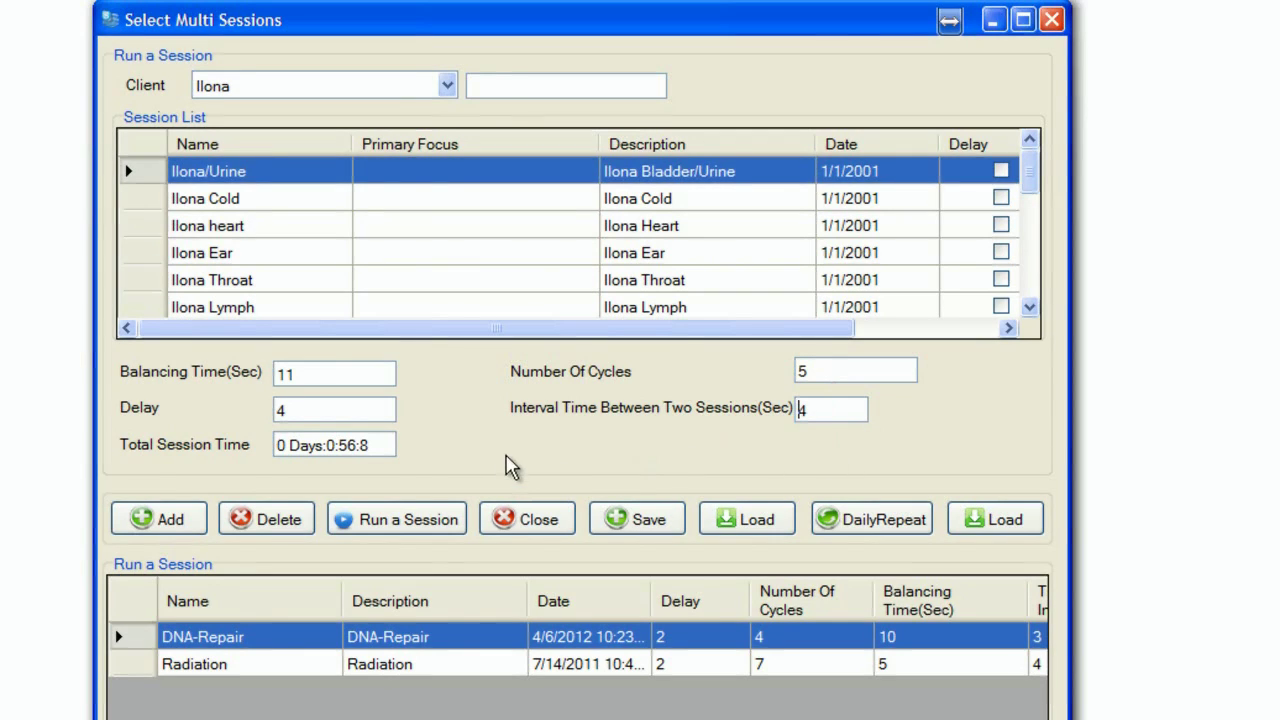
click(166, 520)
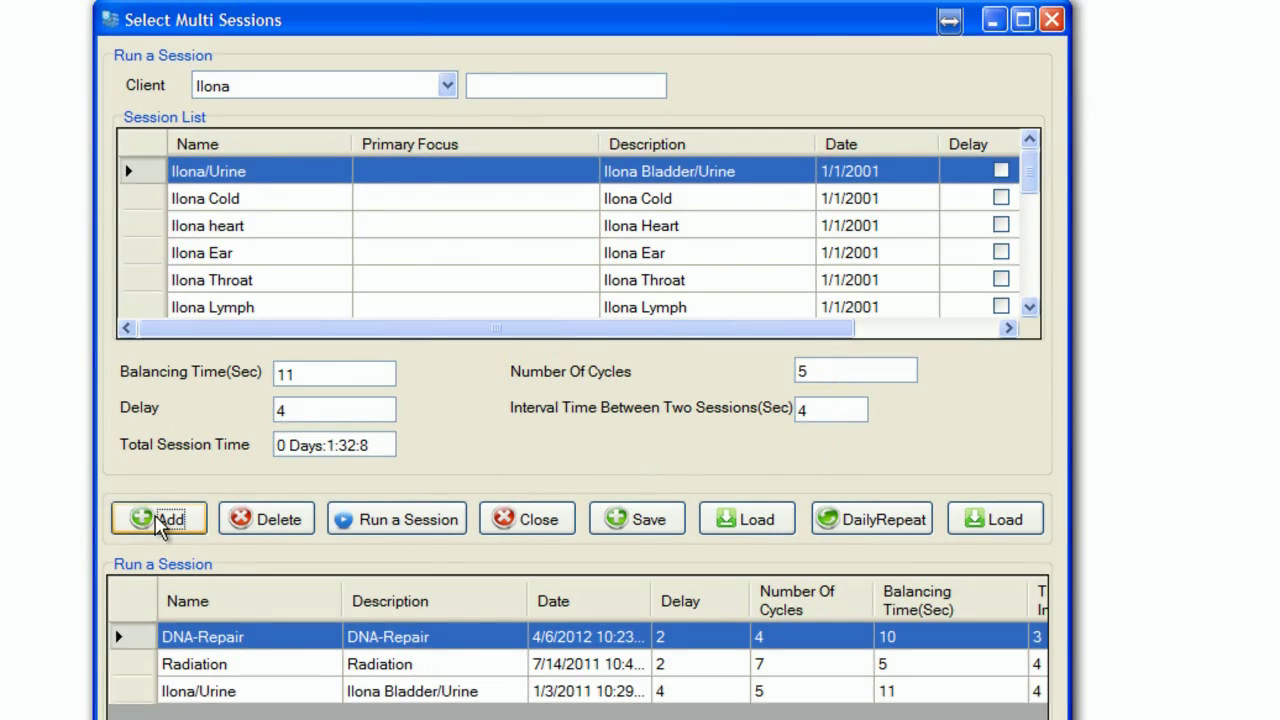
Save the three-session run list under the name "example1".
click(636, 522)
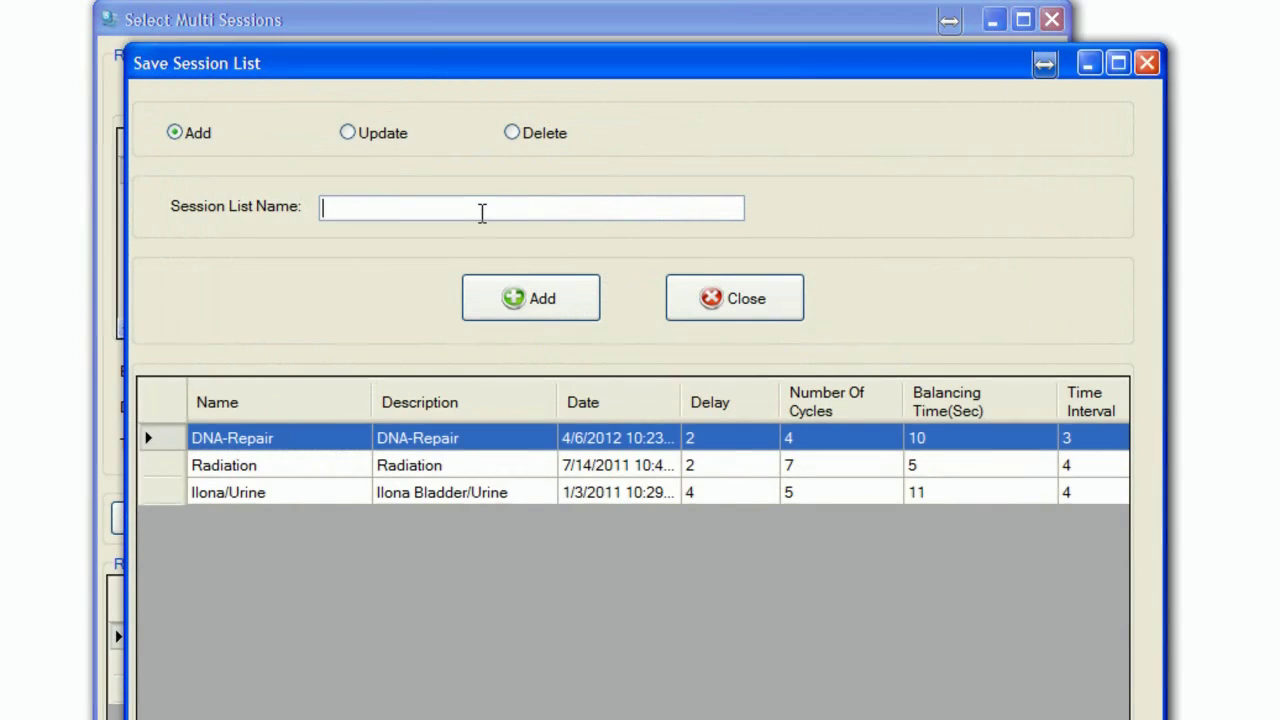
text(example1)
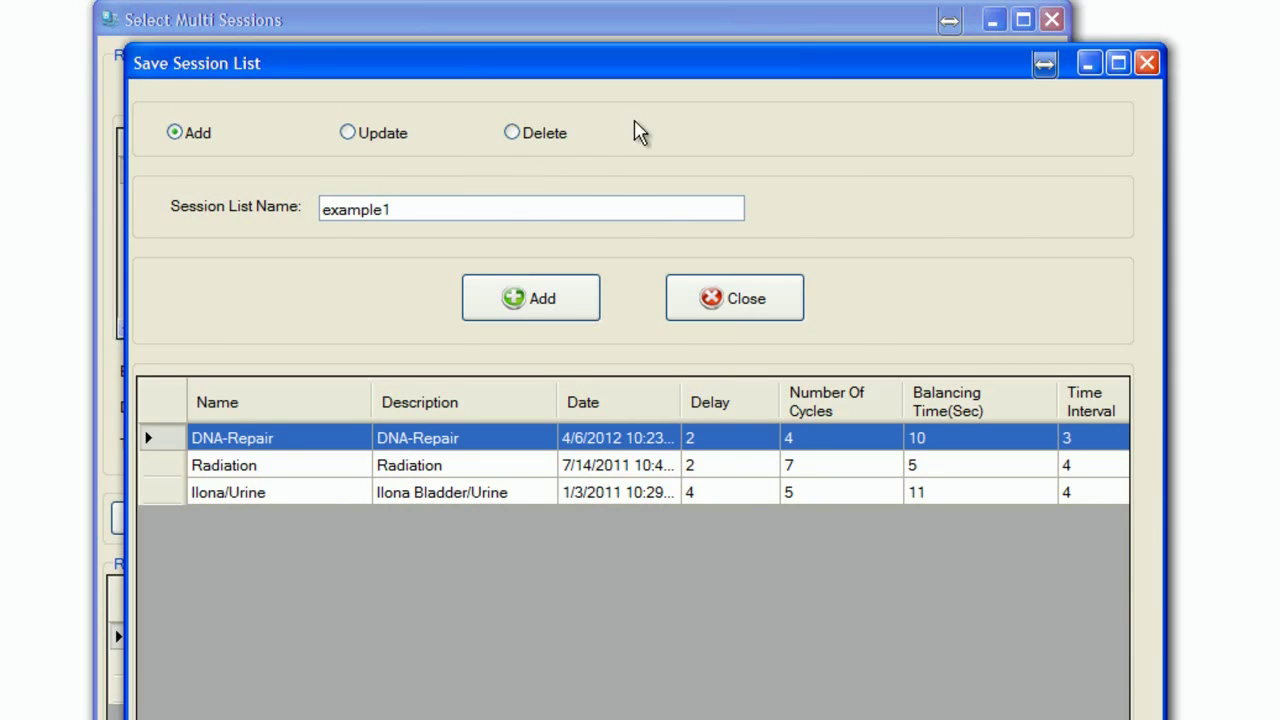
click(558, 303)
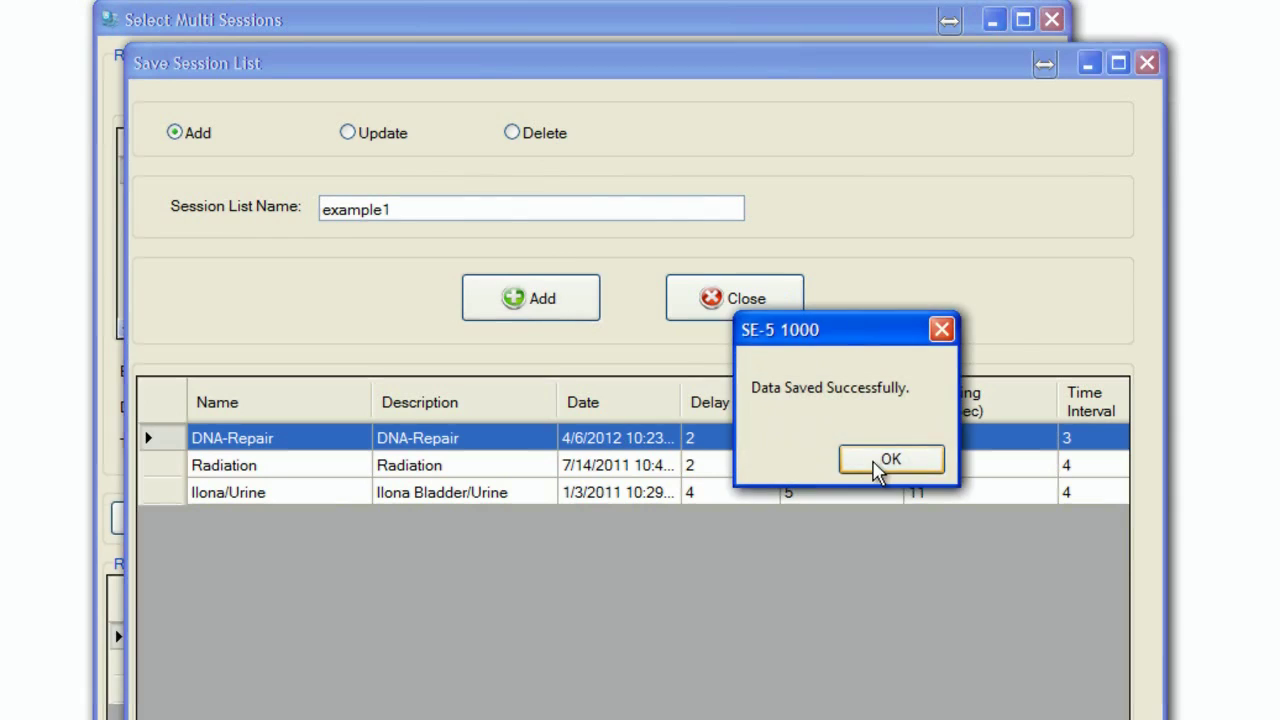
click(880, 460)
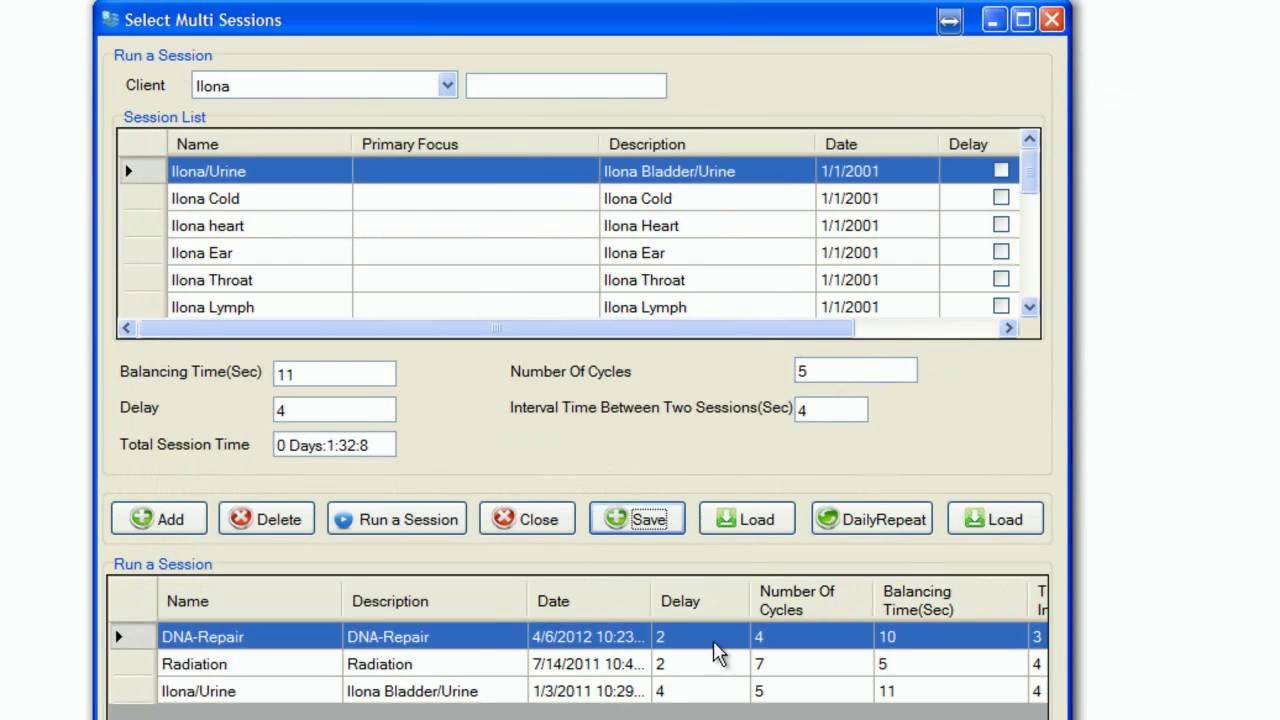
Load the saved multiple-session list "example1" into the run list.
click(752, 524)
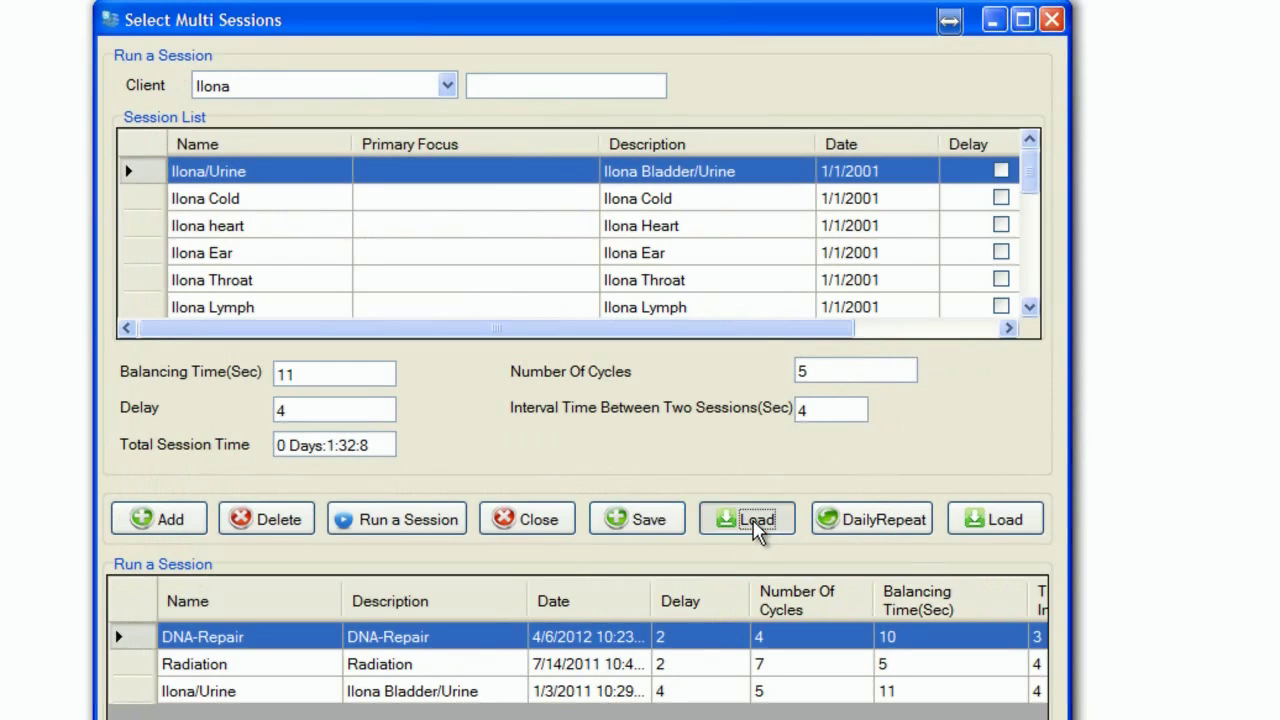
drag(1125, 385, 1105, 440)
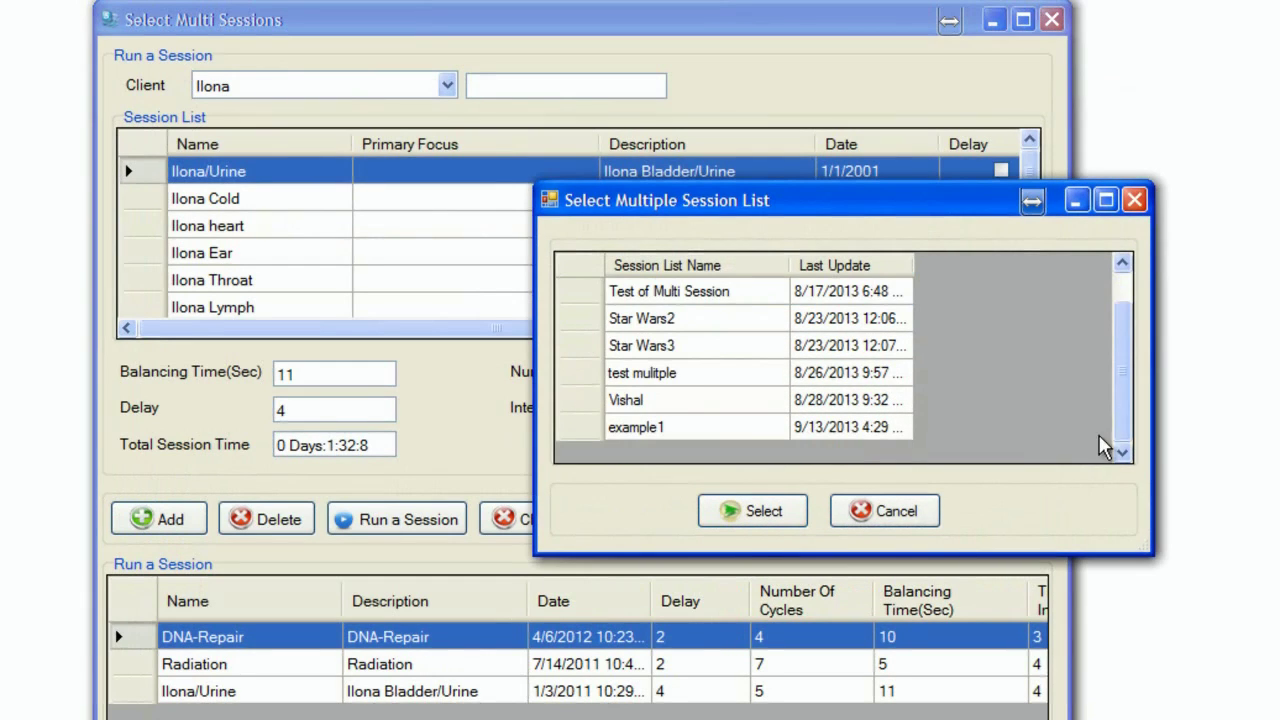
click(737, 430)
click(762, 512)
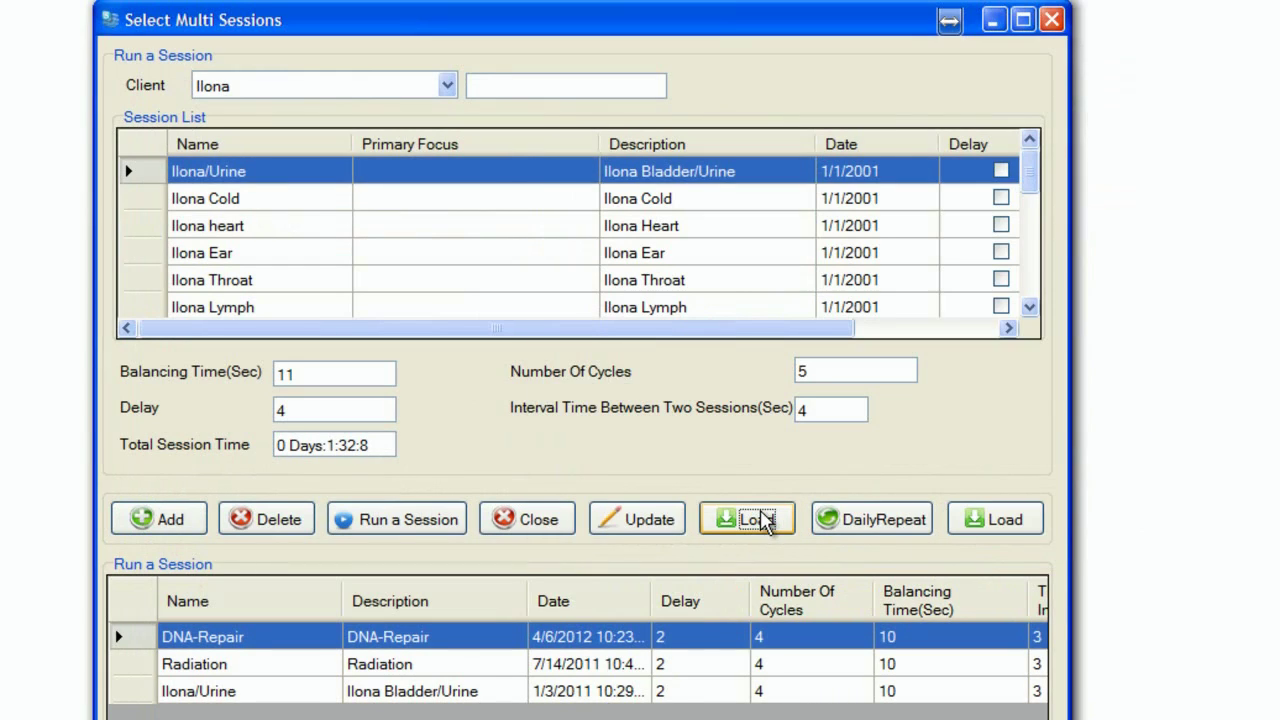
Set up a daily repeat list named "example1" with start time 5:15:00 PM and its status set to True.
click(880, 530)
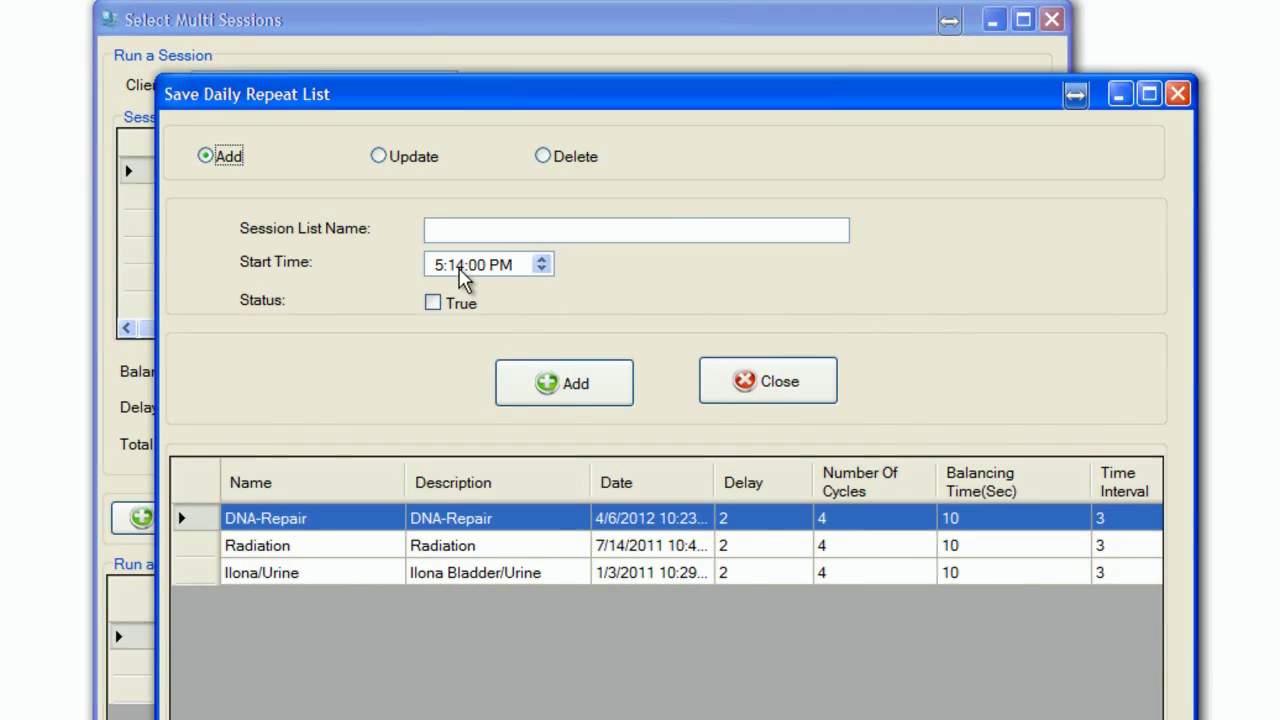
click(458, 266)
click(541, 260)
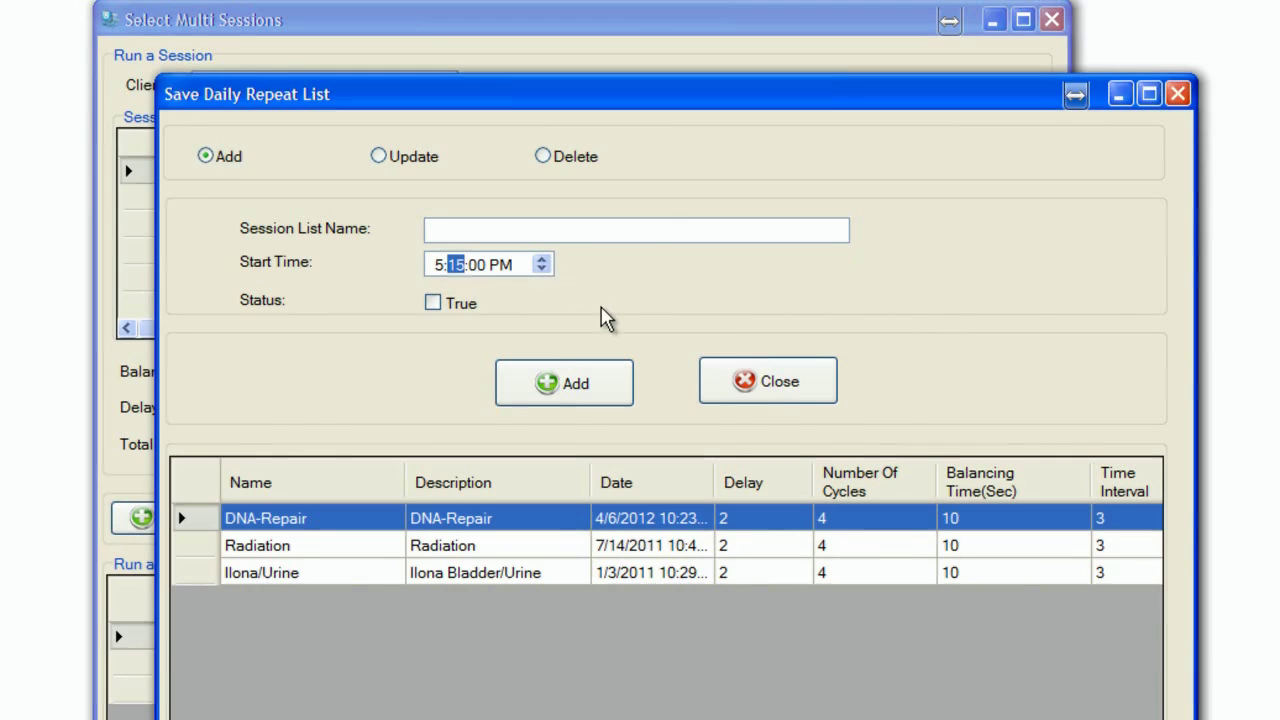
click(578, 229)
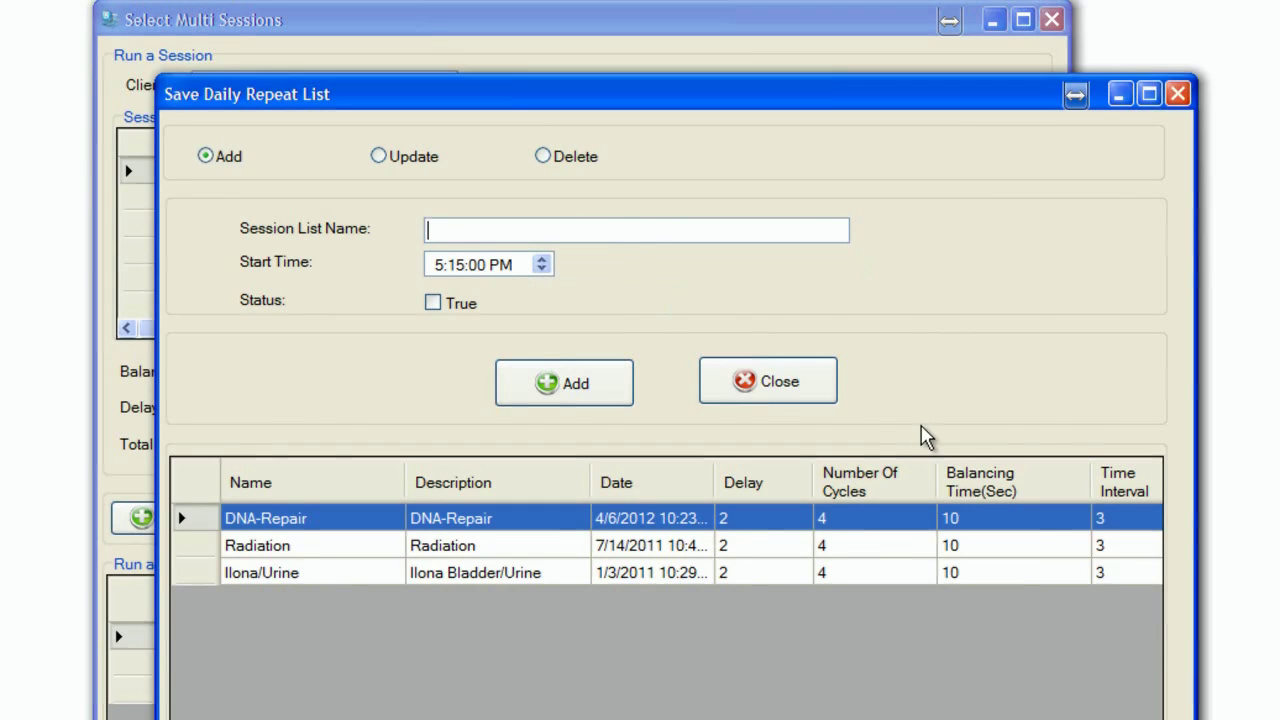
text(example1)
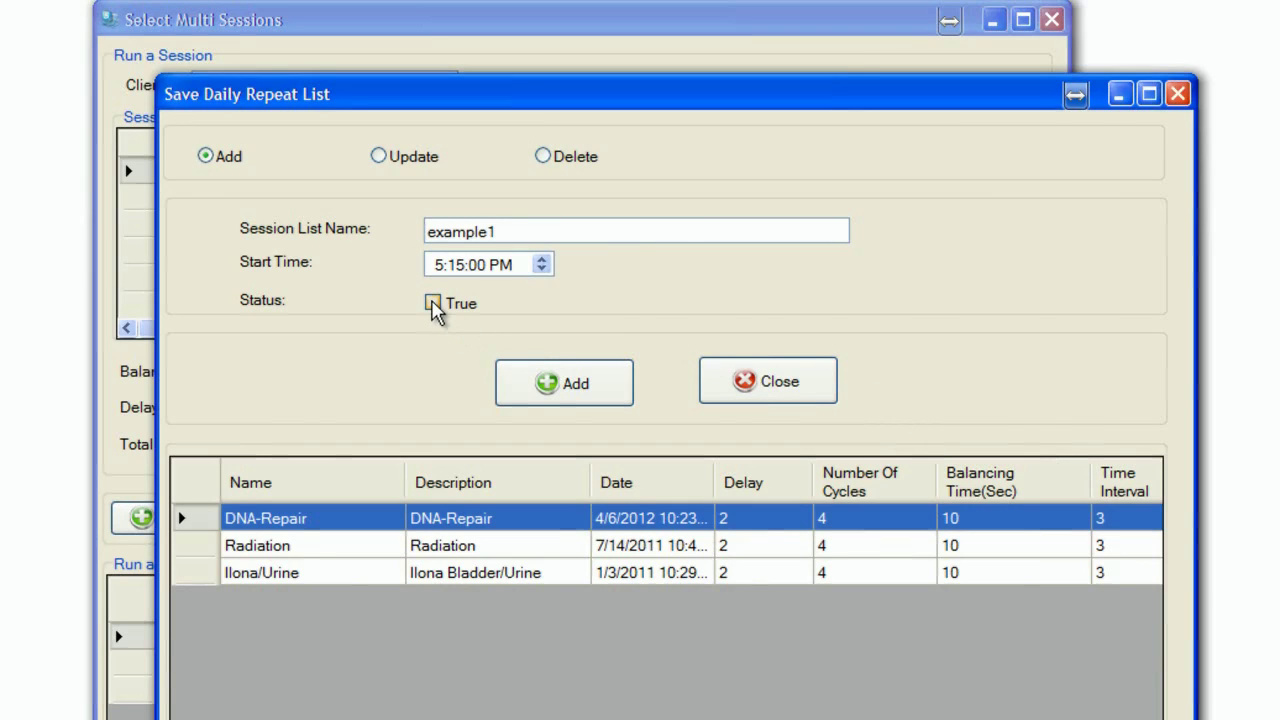
click(433, 304)
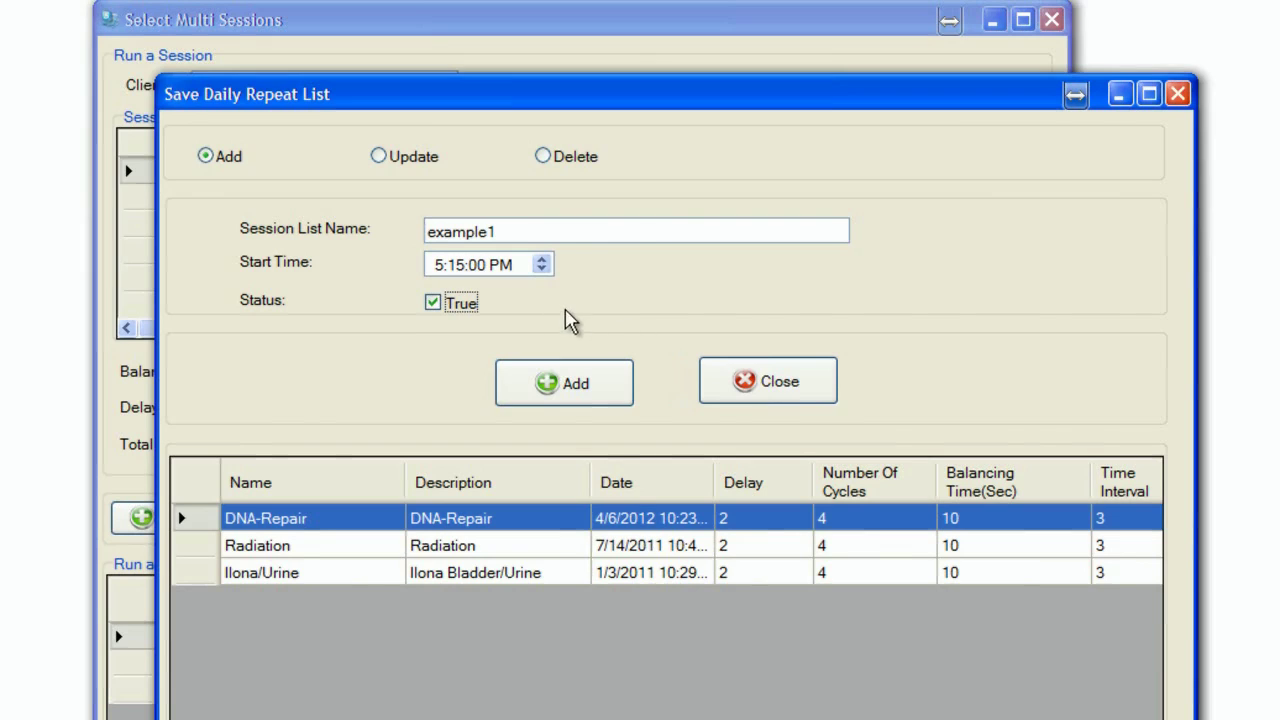
Set the daily repeat's start time to 4:32:00 PM and save the list.
click(437, 266)
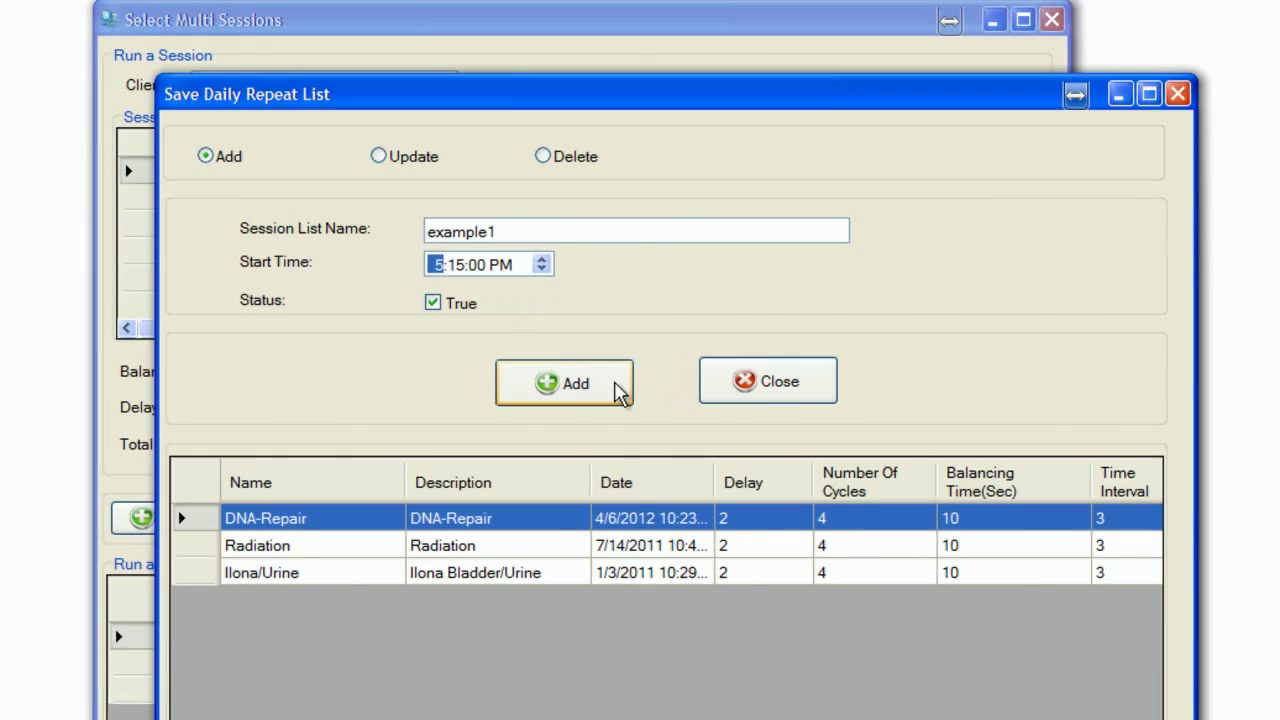
key(Down)
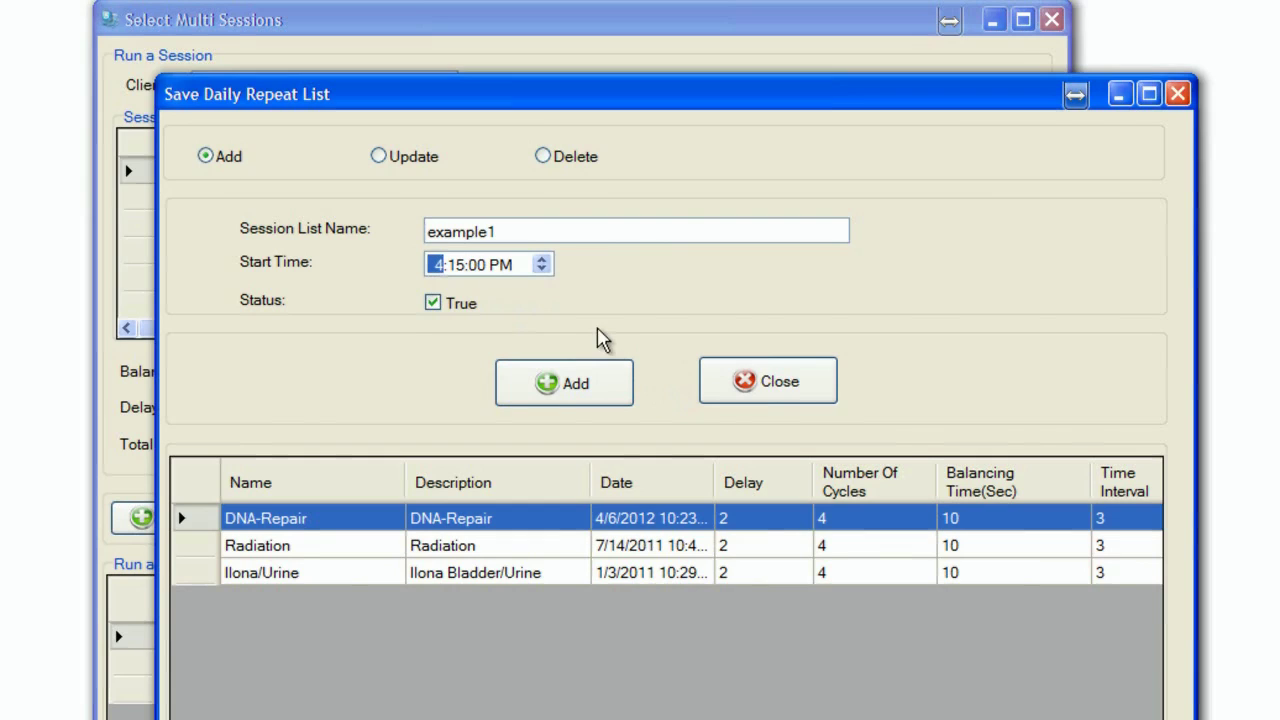
key(Right)
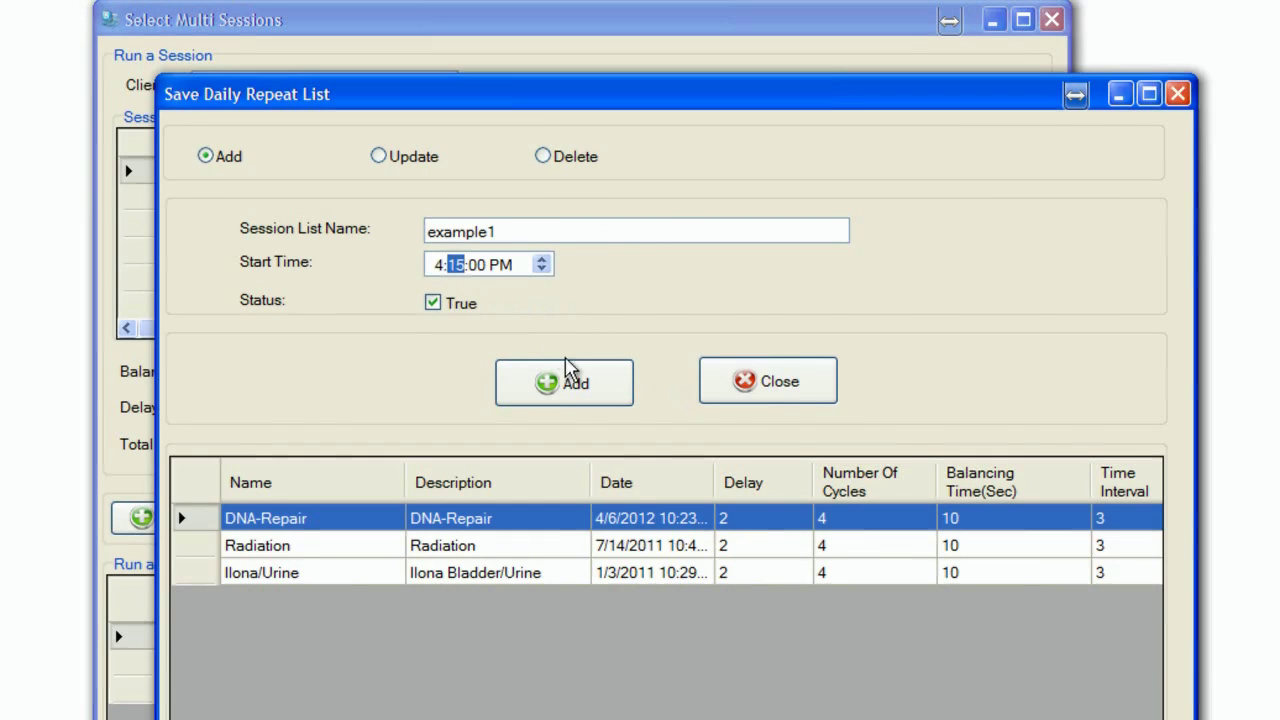
text(3)
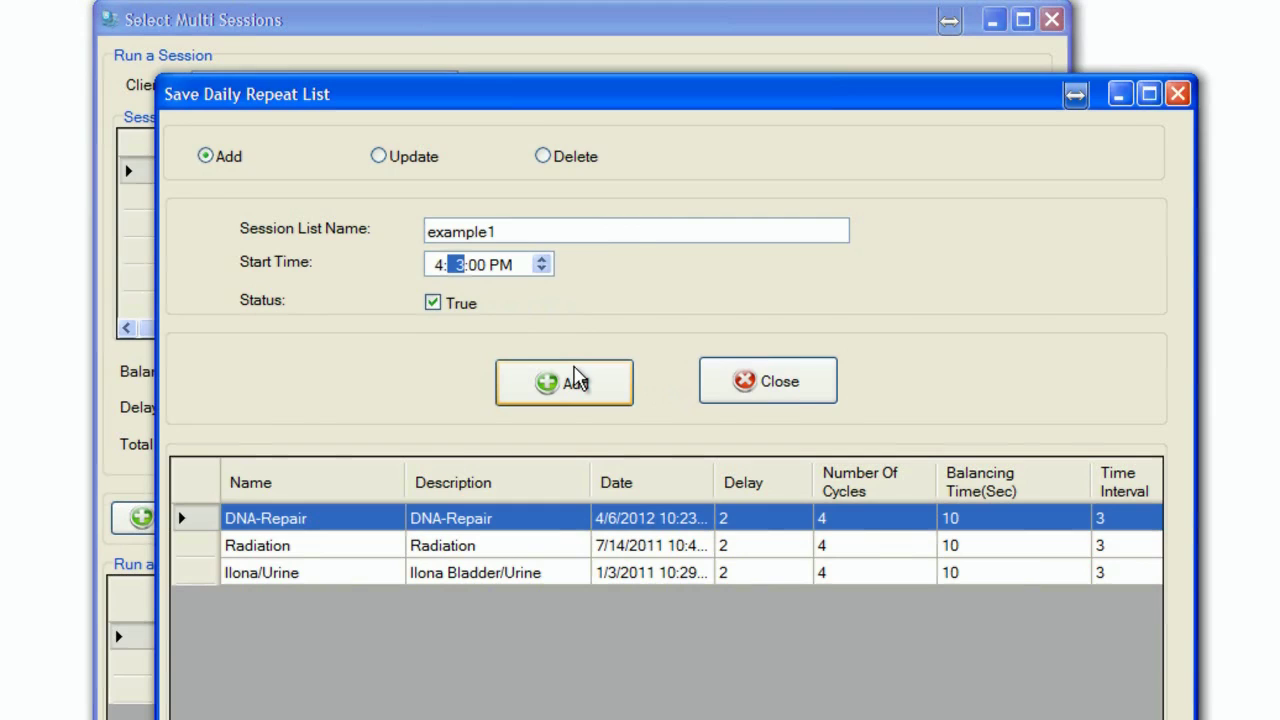
text(2)
click(578, 390)
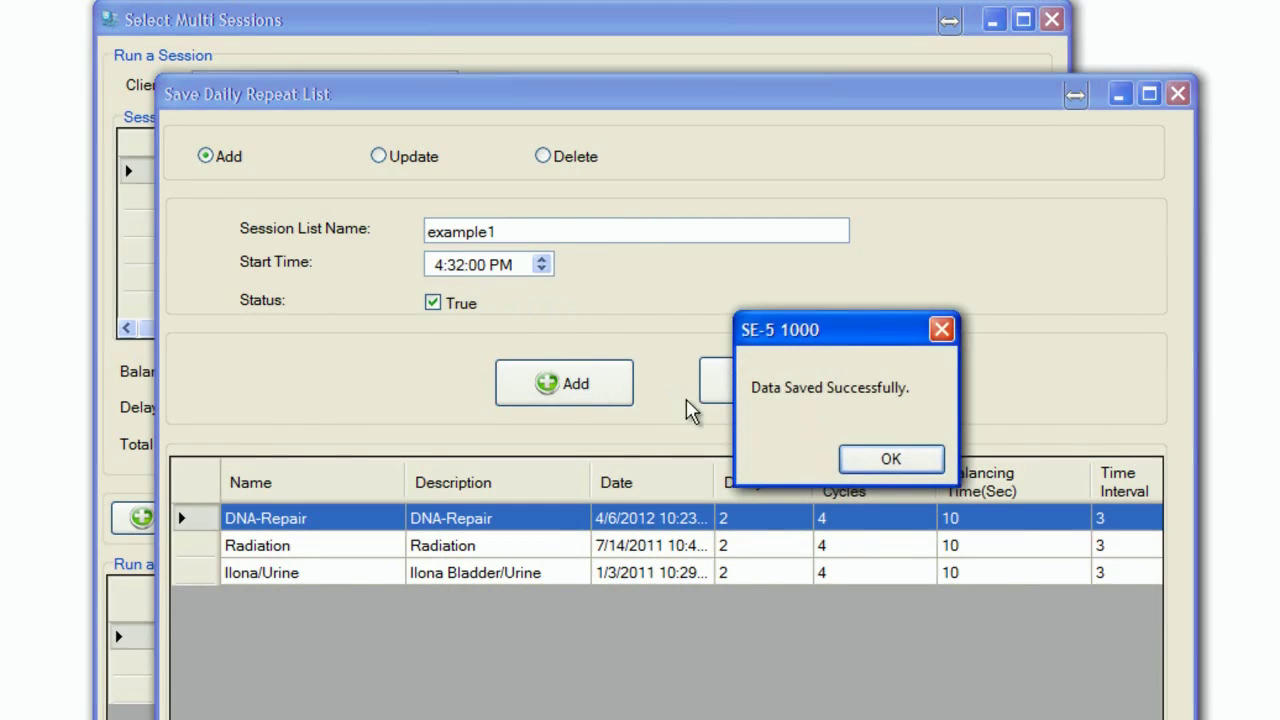
click(880, 462)
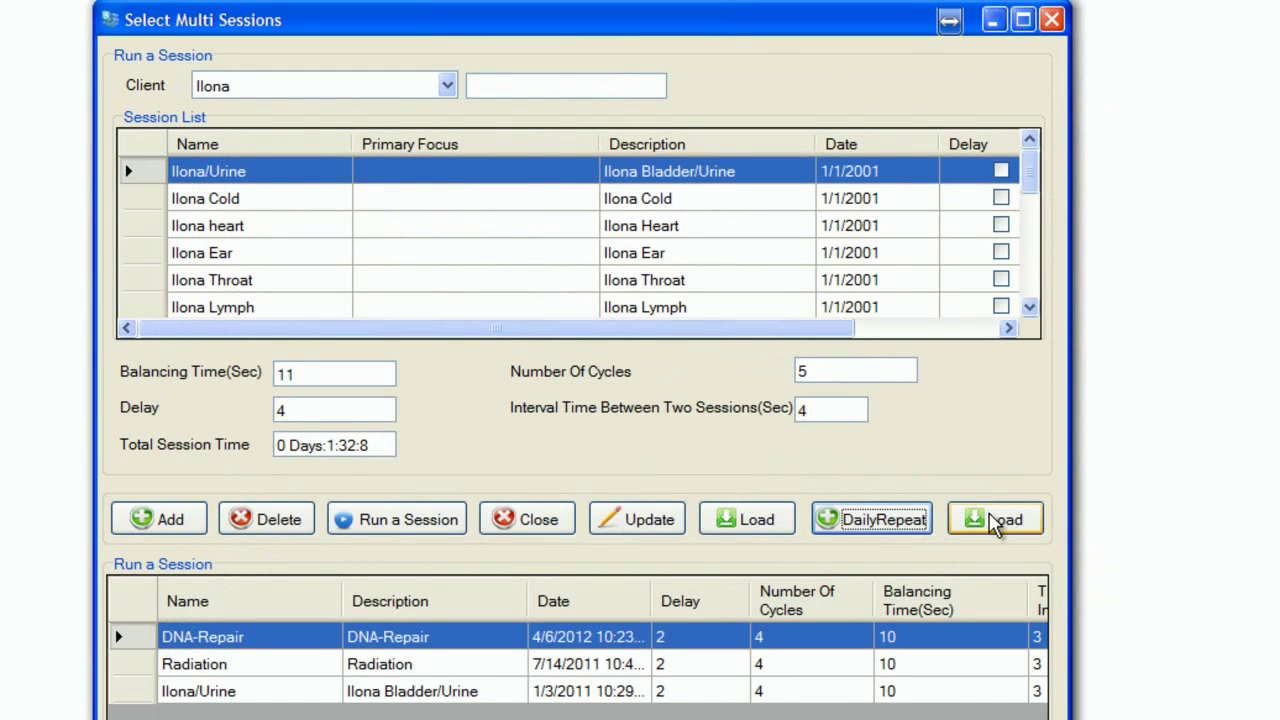
Load the saved daily repeat list "example1".
click(990, 526)
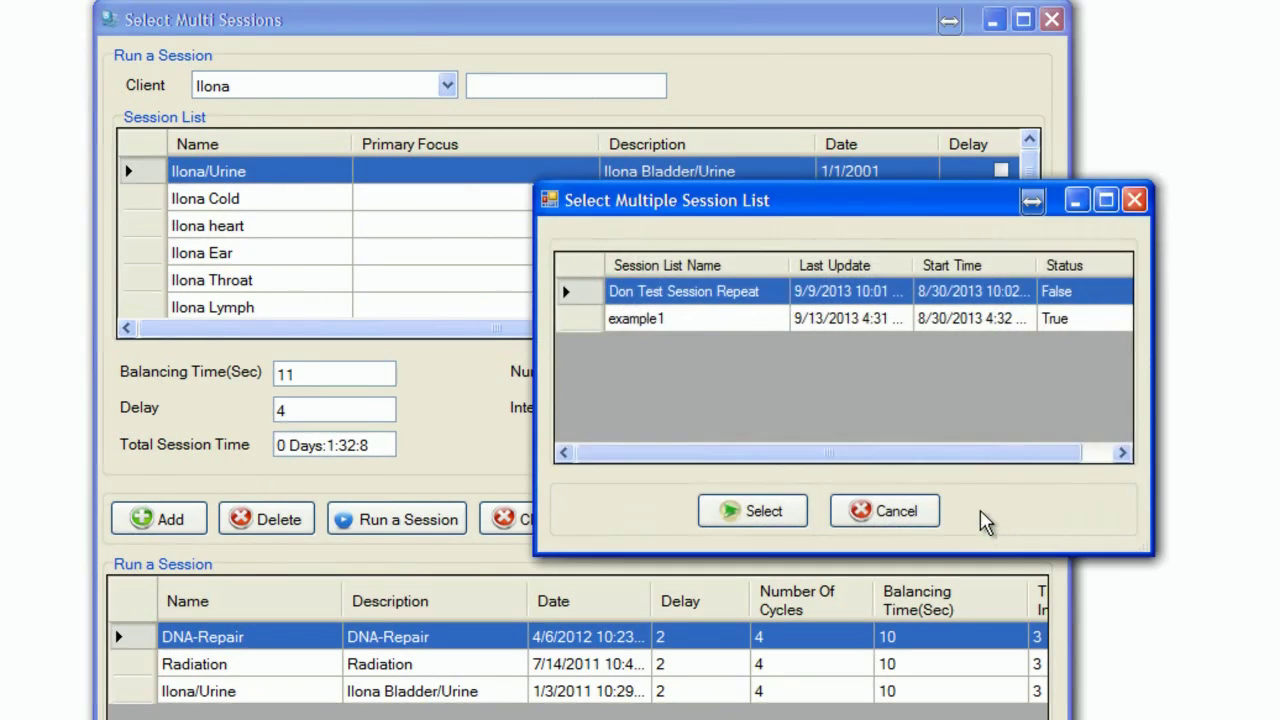
click(702, 320)
click(760, 513)
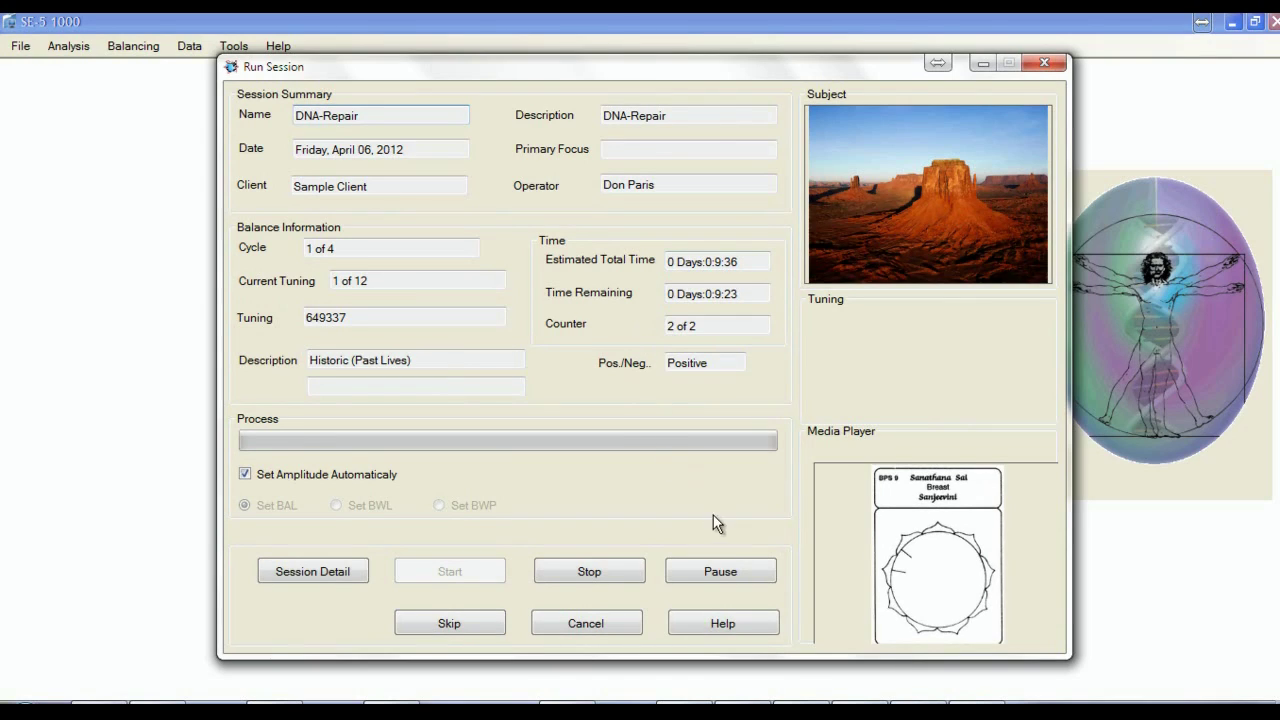
Cancel the running DNA-Repair balancing session.
click(611, 624)
click(628, 424)
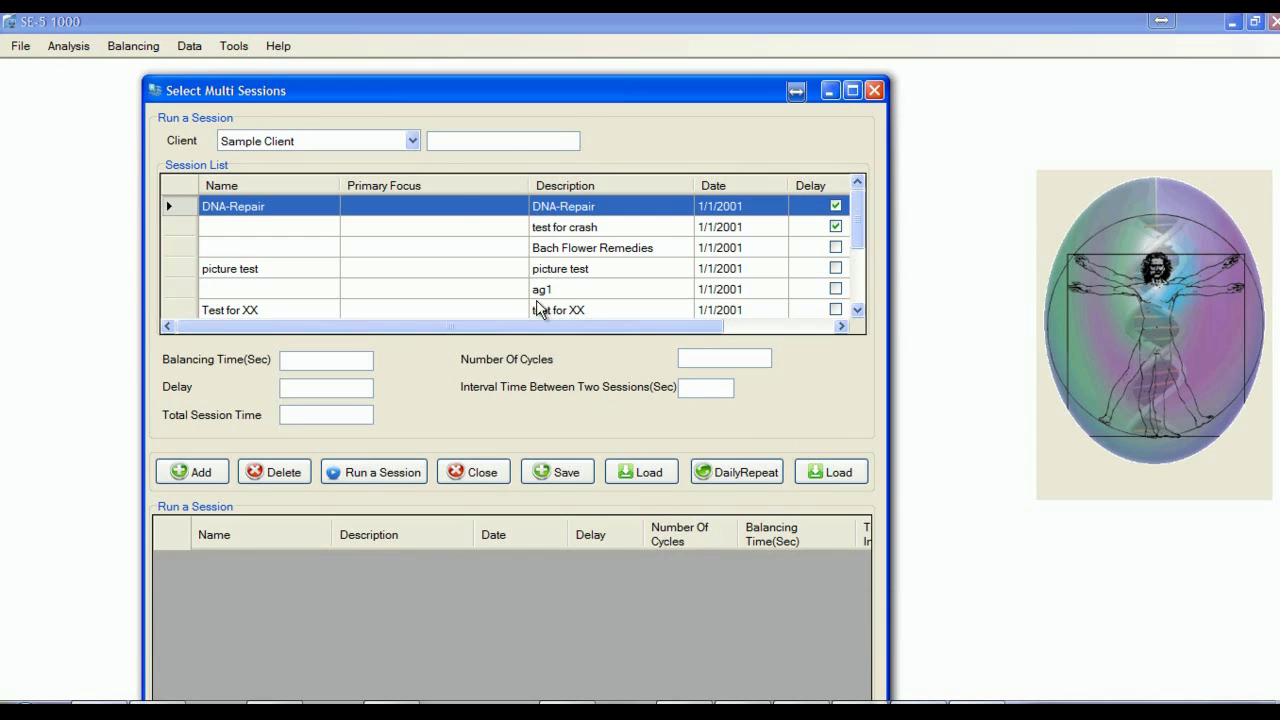
Switch to the fifth client in the client list and select that client's Radiation session.
click(413, 142)
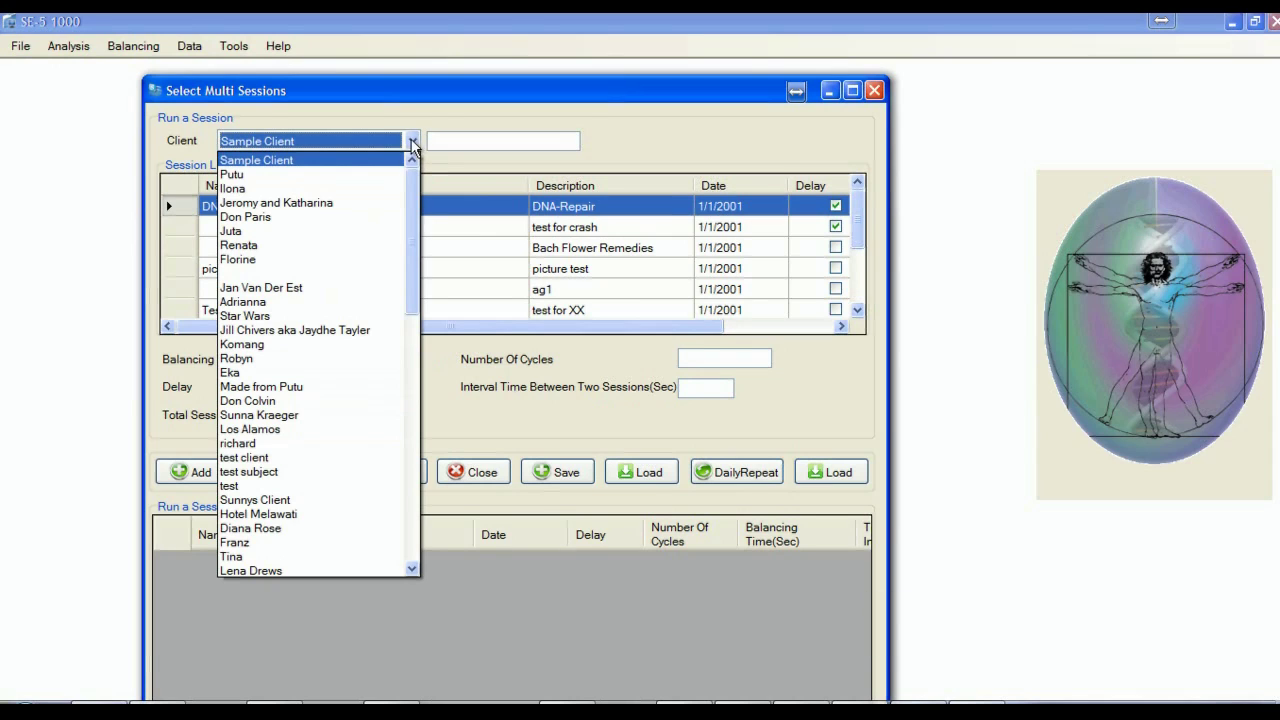
click(333, 216)
click(418, 251)
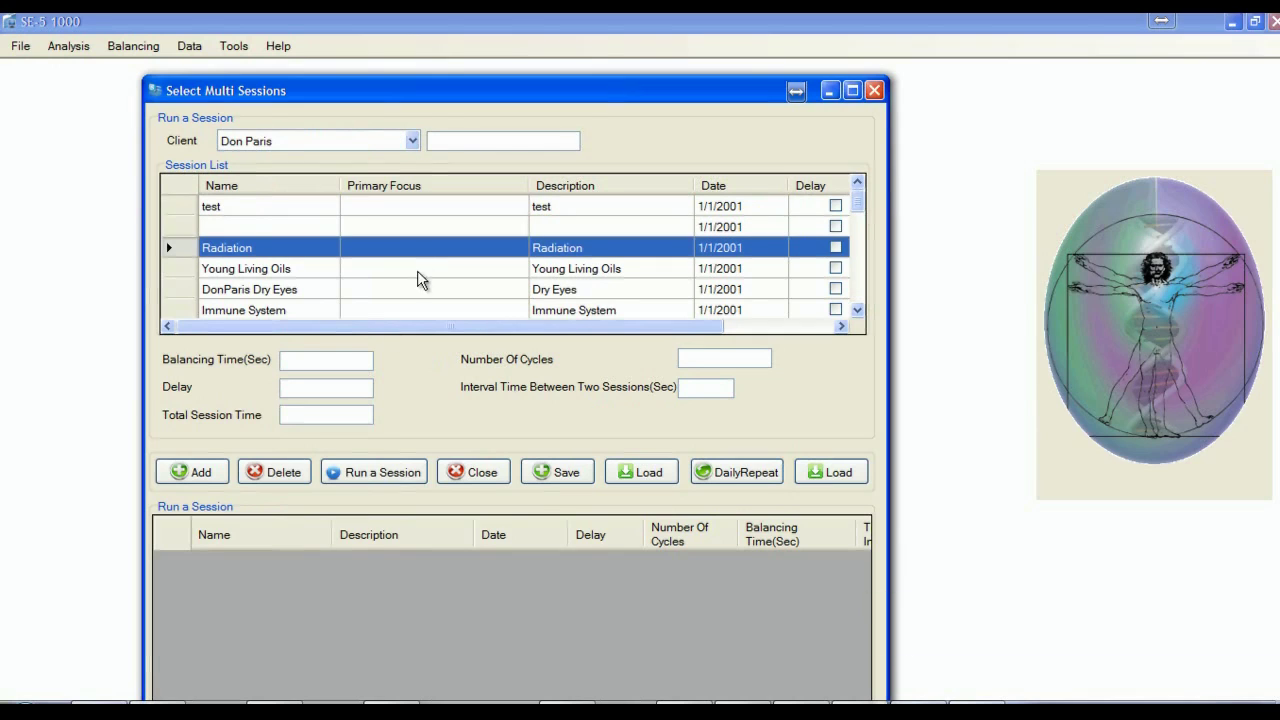
Add the Radiation session to the run list with balancing time 5 seconds, delay 3, 7 cycles and a 2-second interval between sessions.
click(328, 359)
text(4)
key(BackSpace)
text(50)
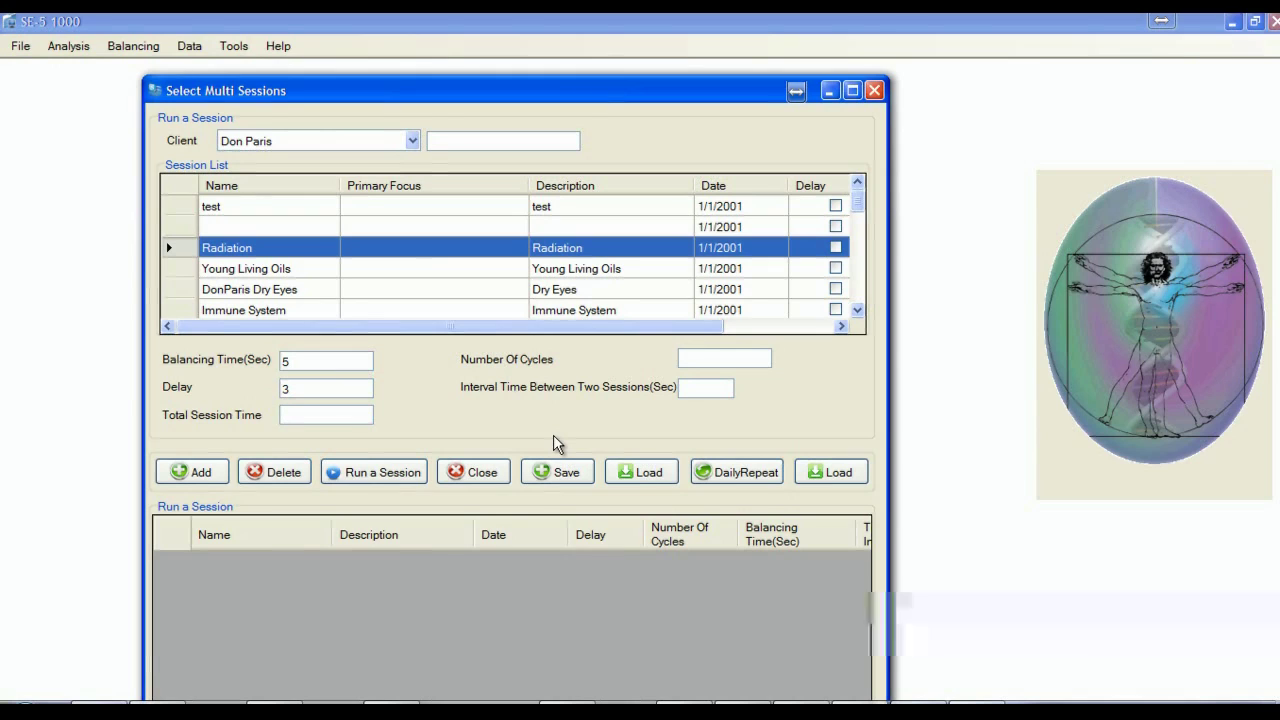
key(Tab)
text(7)
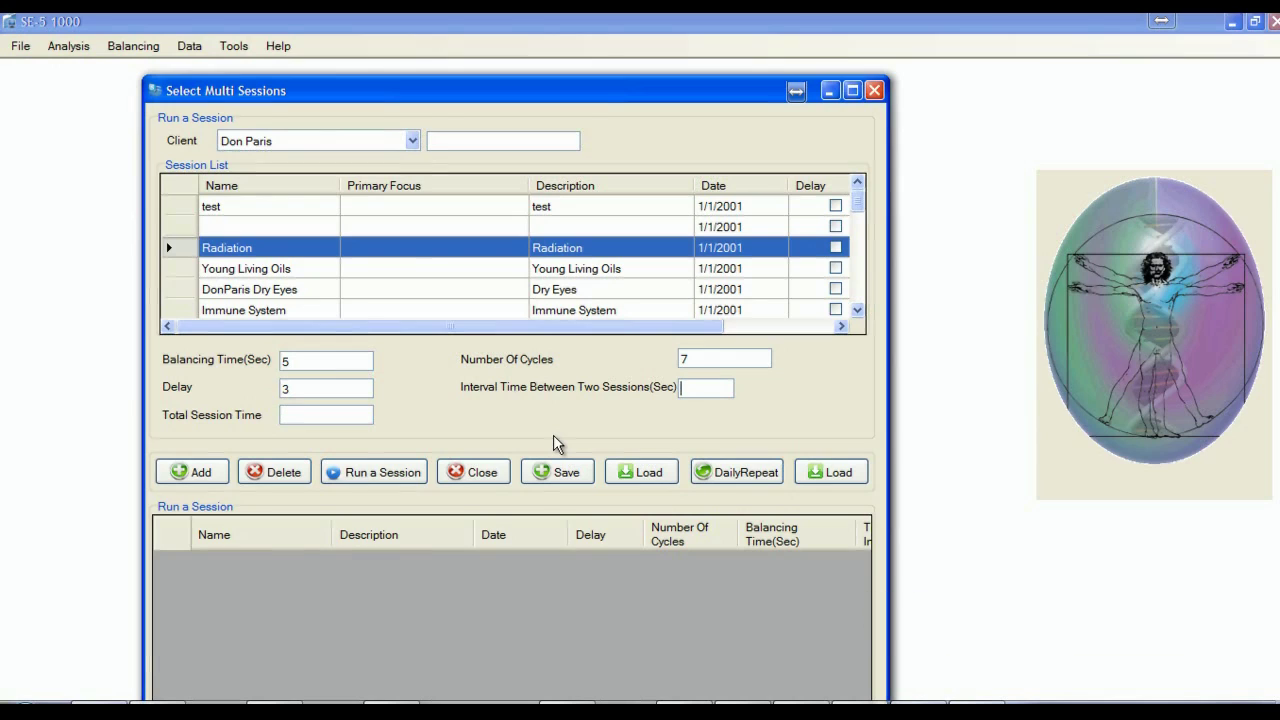
text(6)
key(BackSpace)
text(2)
click(204, 472)
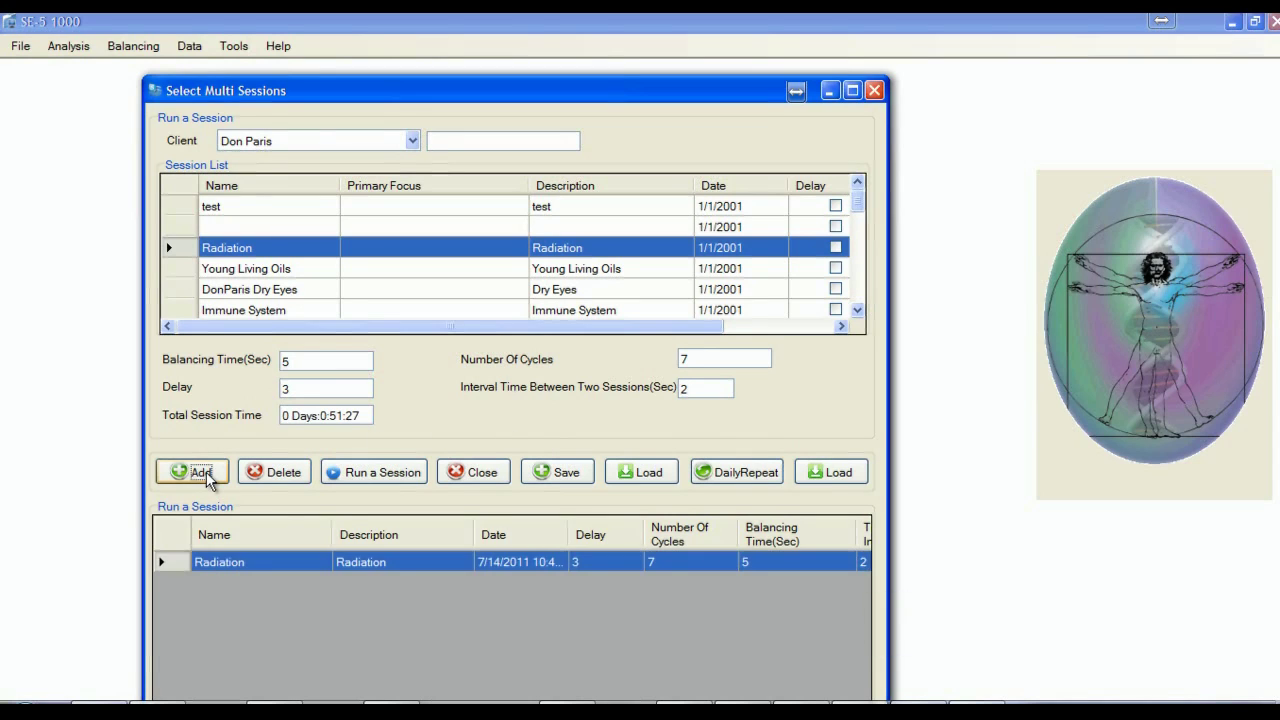
Save the session list under the name "delayed start" followed by the client's first name.
click(567, 478)
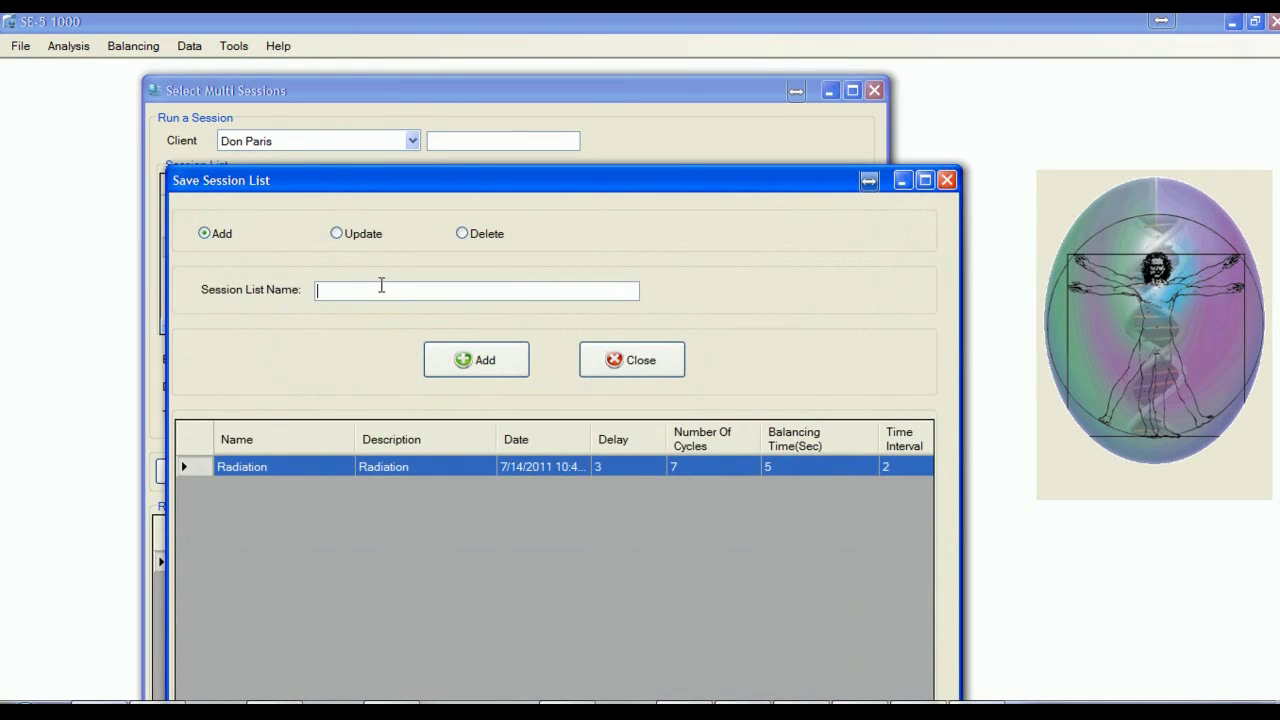
text(delayed start Don)
click(500, 372)
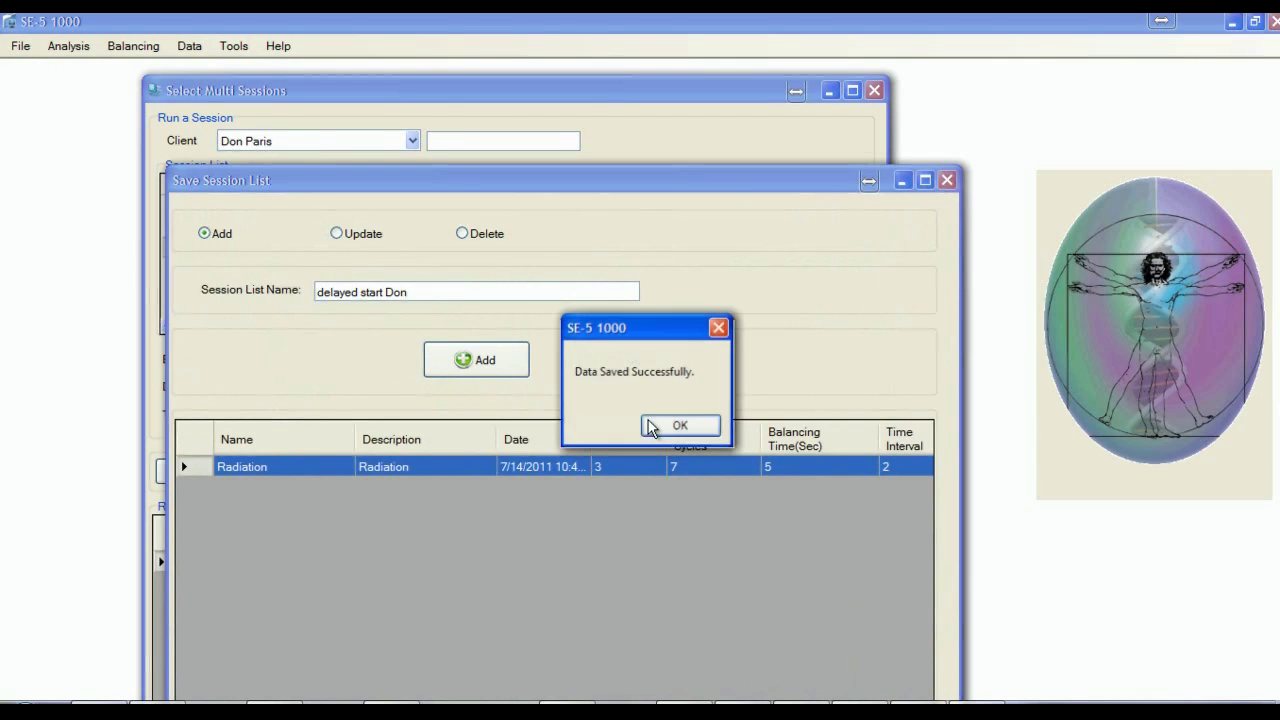
click(678, 427)
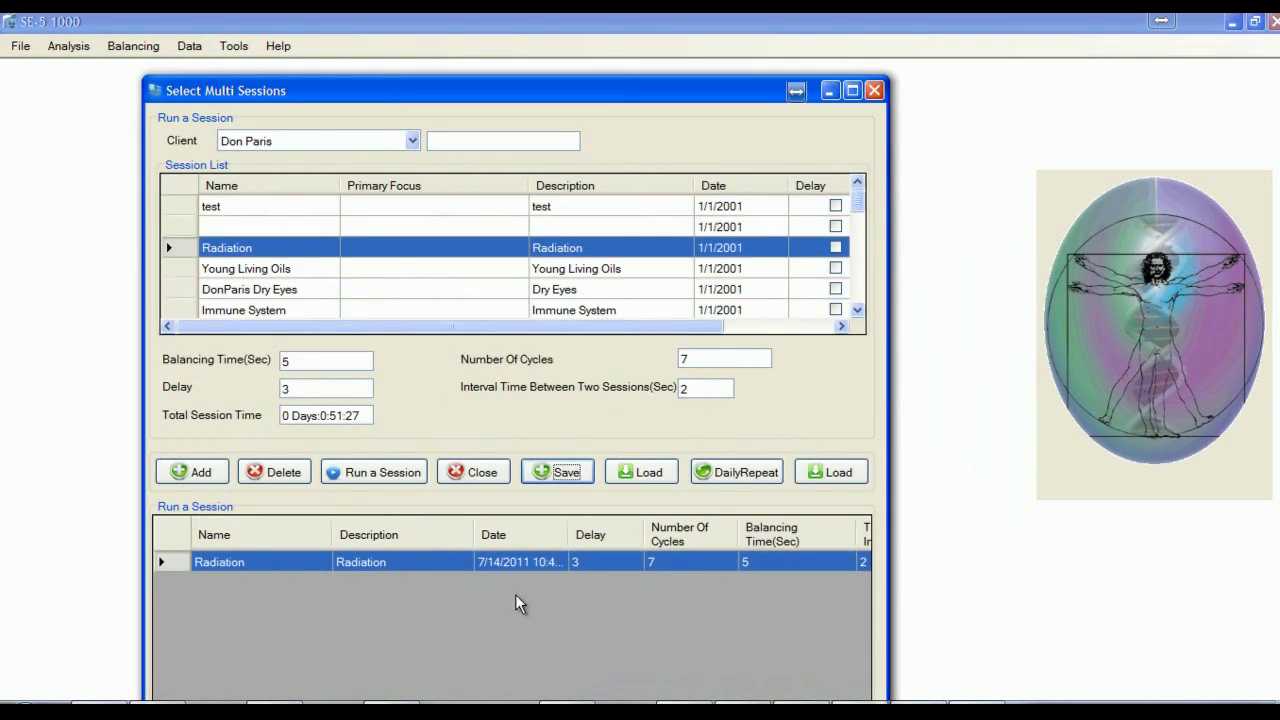
Start a daily repeat list for the Radiation session, named "delayed start" plus the client's first name.
click(741, 478)
click(291, 153)
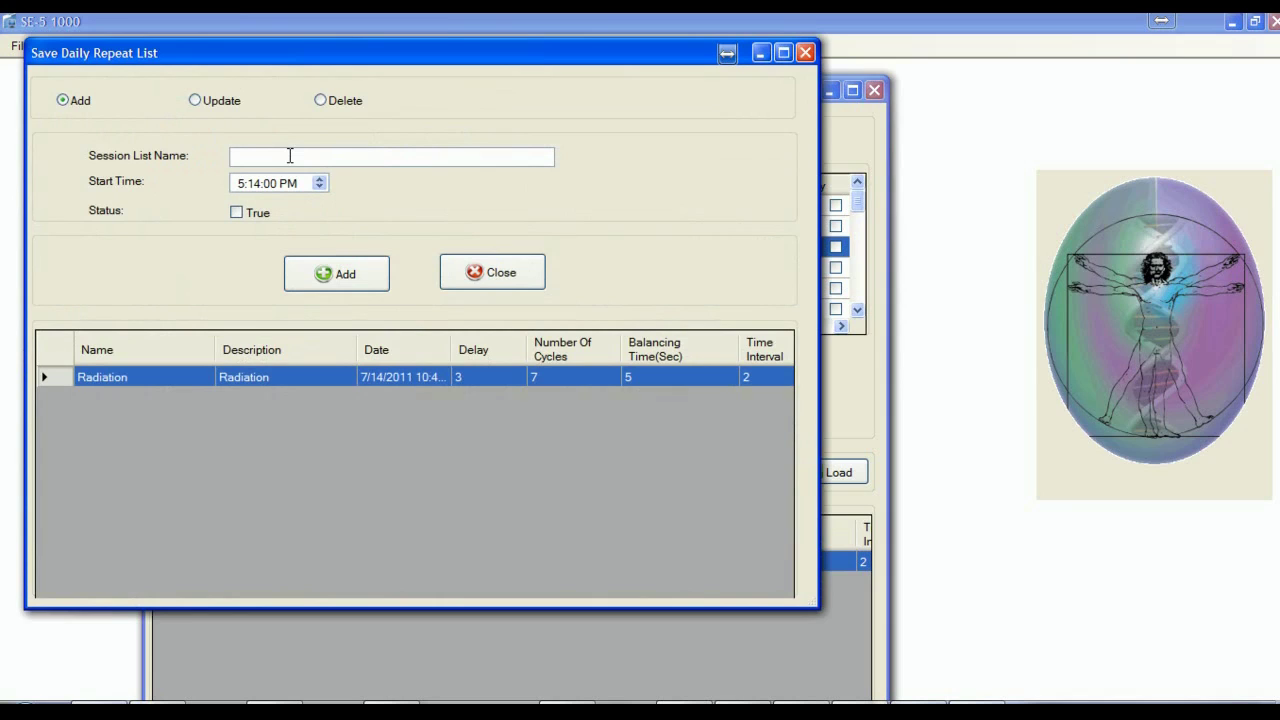
text(delayed start Don)
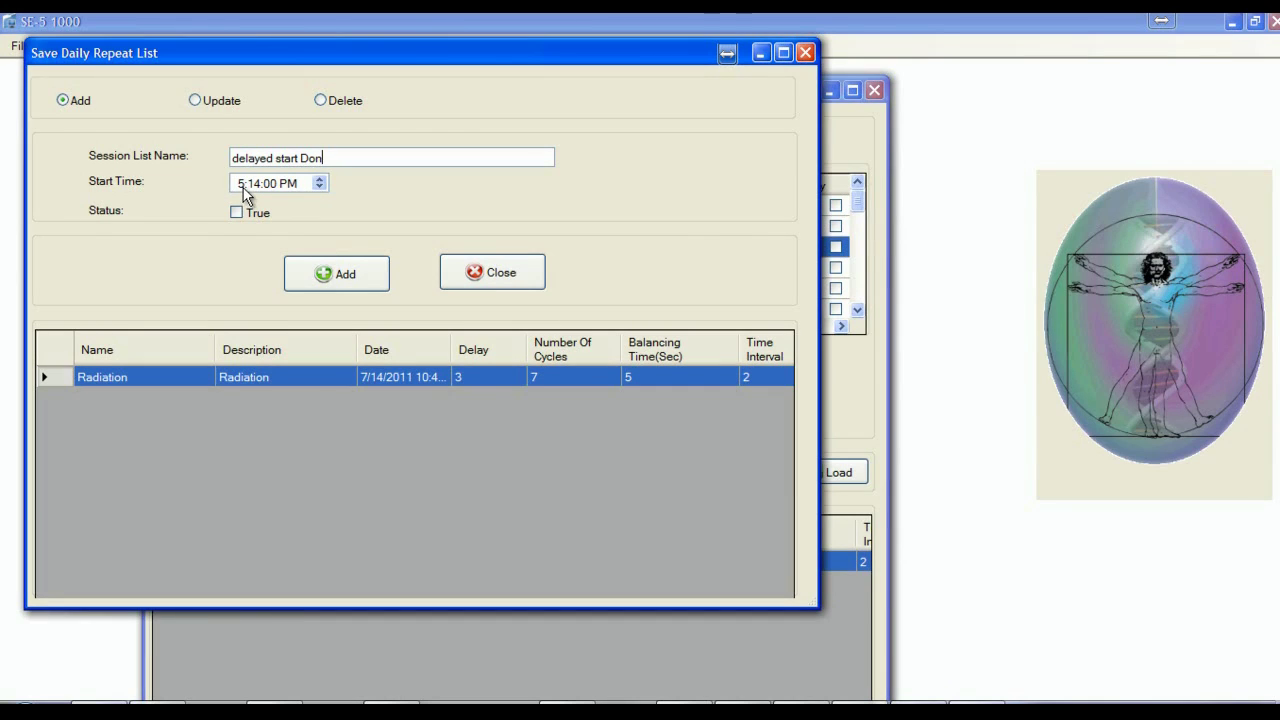
Save the daily repeat list with start time 3:27:00 AM and status True, and close the multiple-session window.
click(243, 189)
click(288, 186)
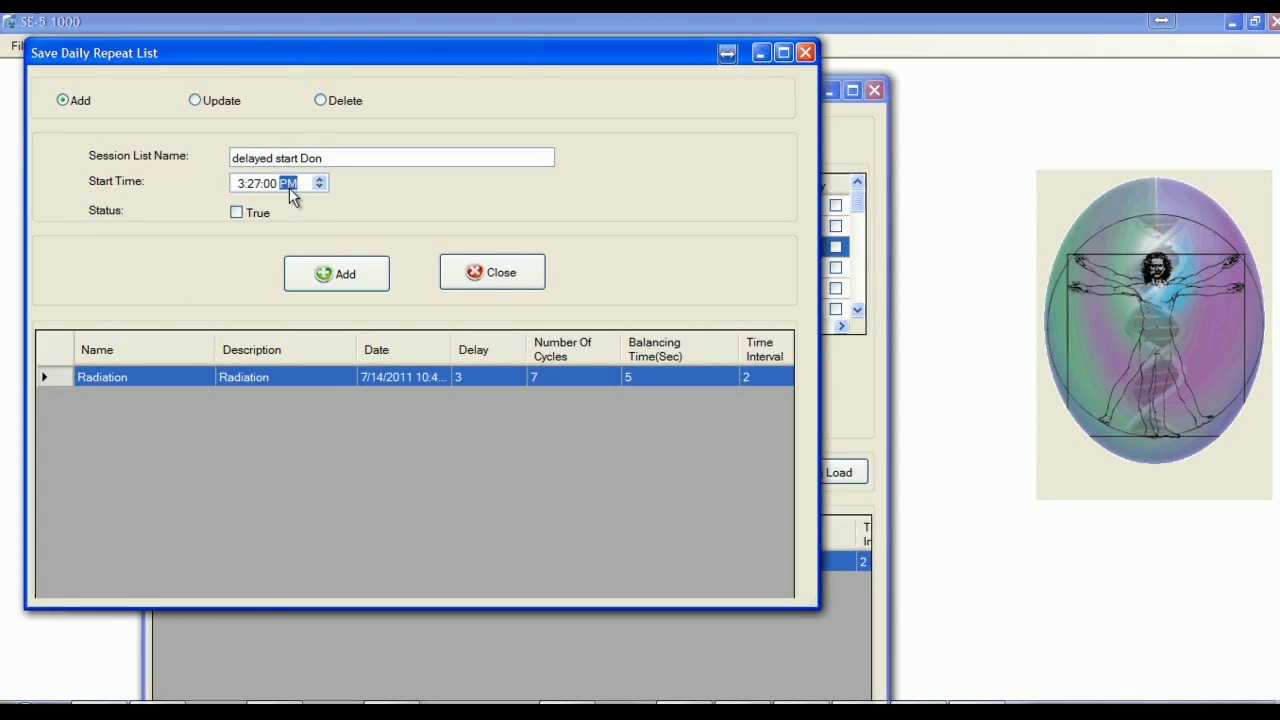
key(Down)
click(237, 212)
click(357, 276)
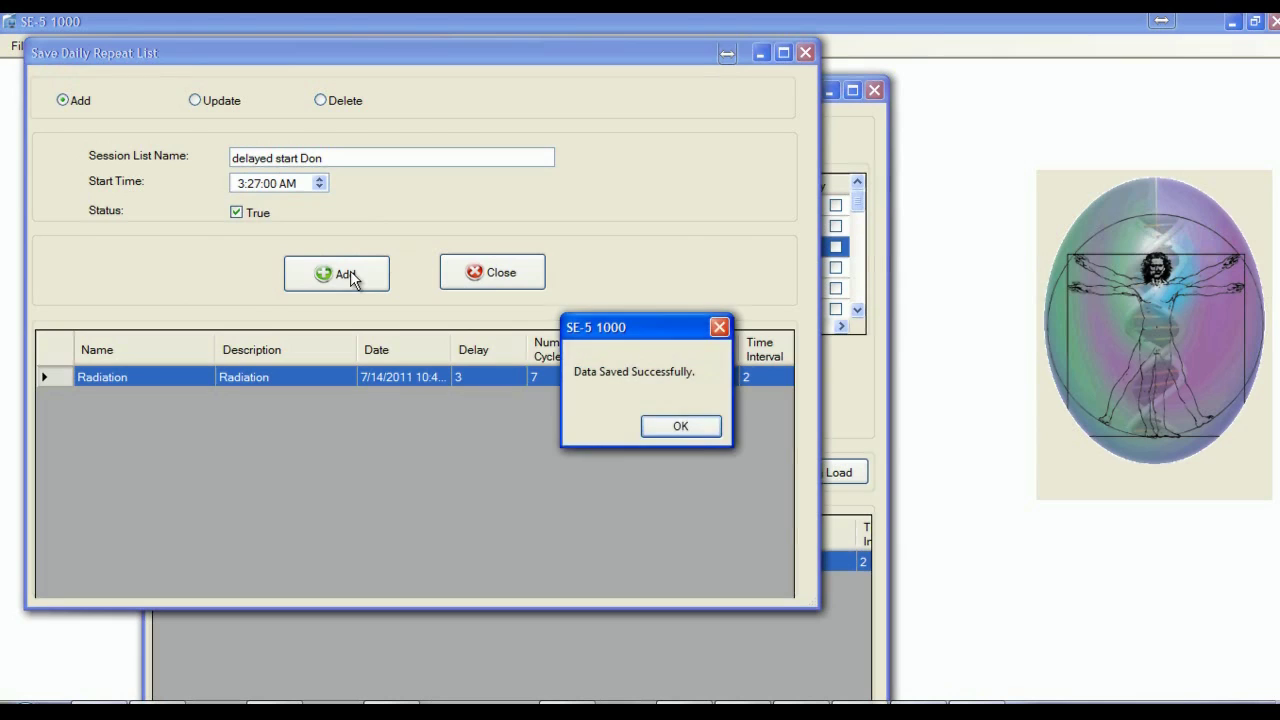
click(692, 430)
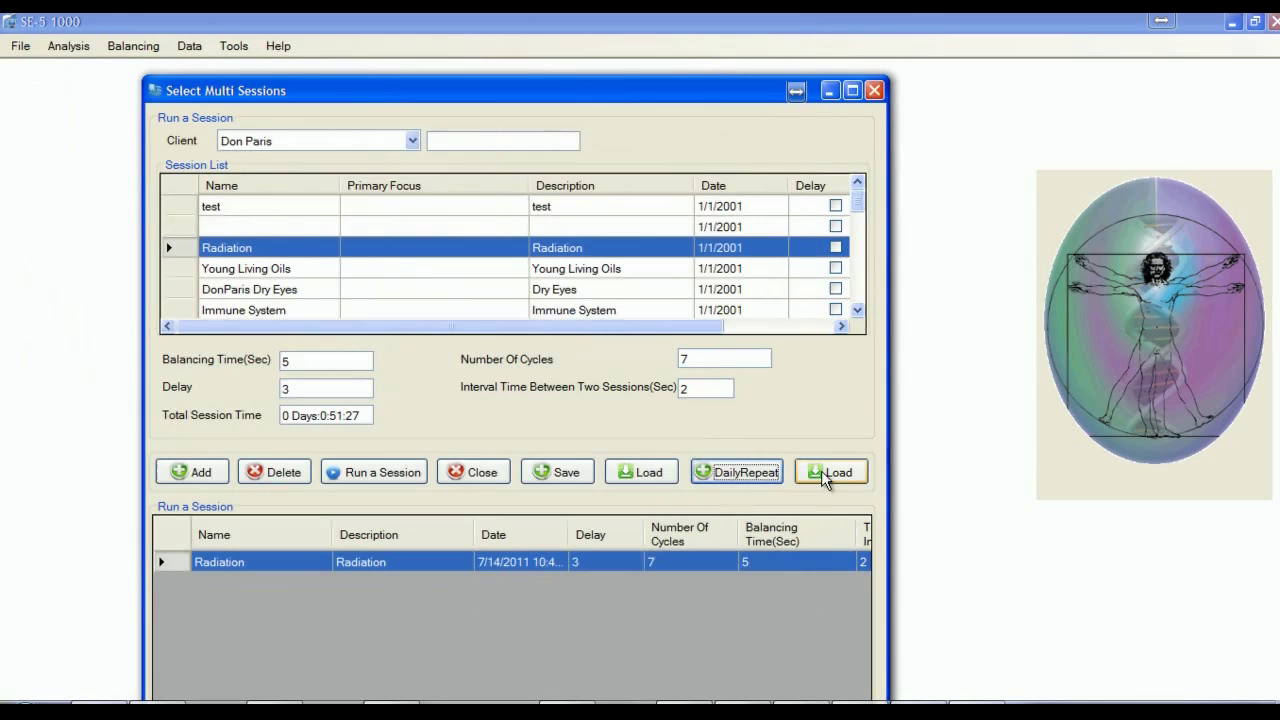
click(874, 90)
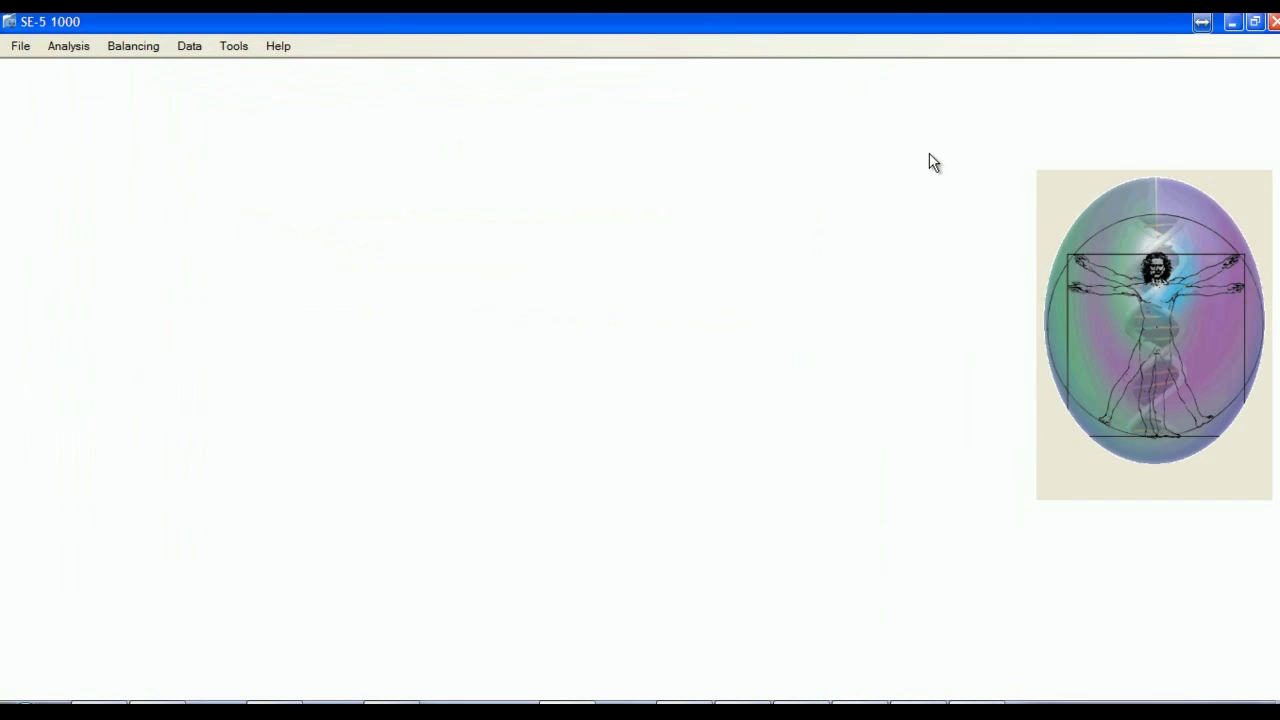